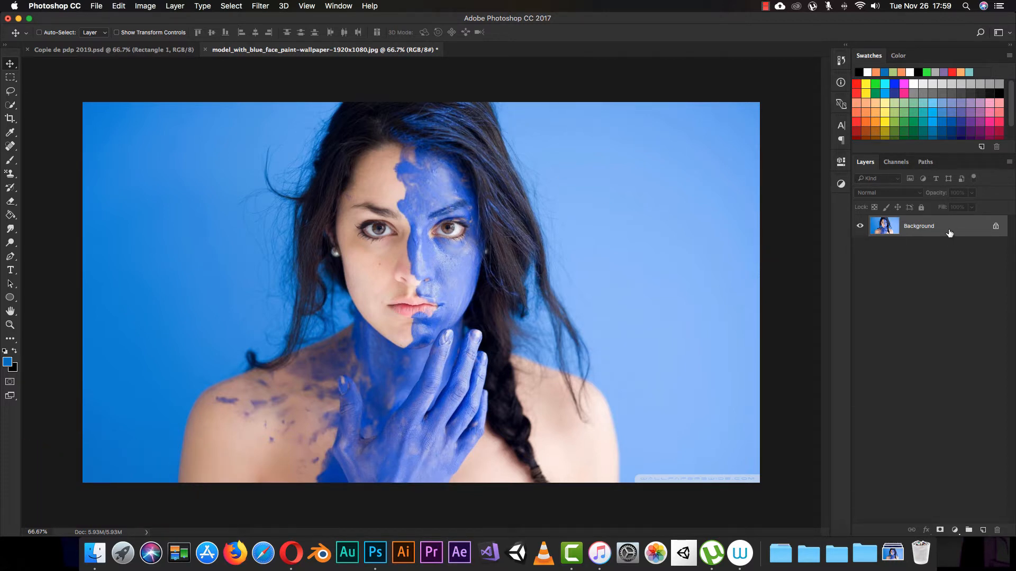
Duplicate the Background layer and open the Adaptive Wide Angle filter on the copy.
key(super)
key(super+j)
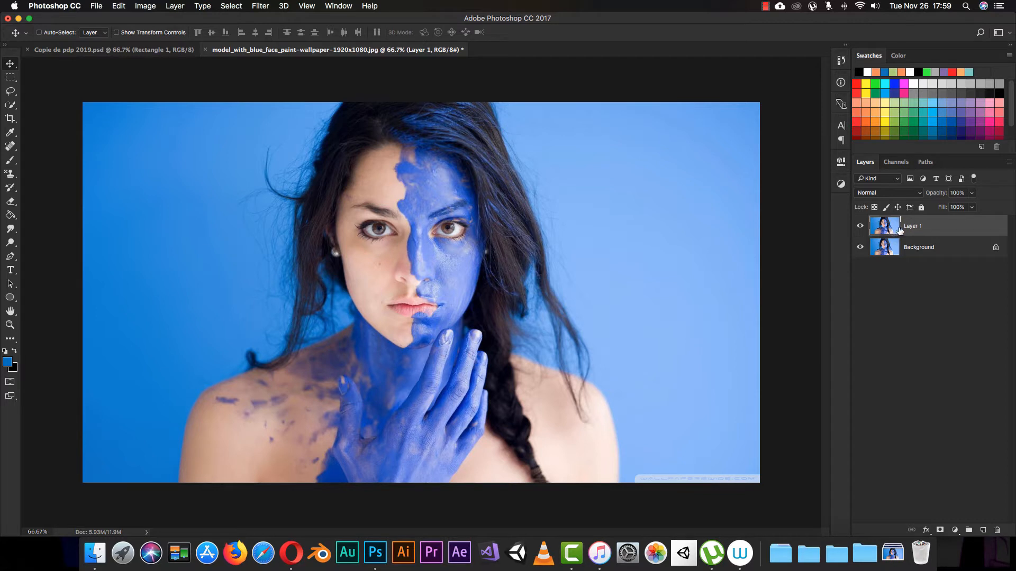
click(258, 8)
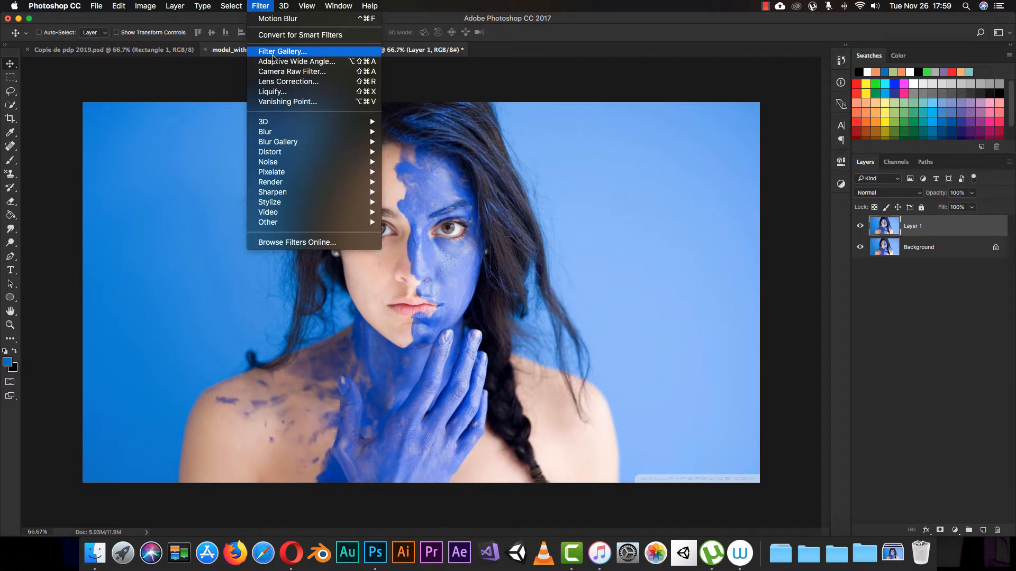
click(316, 64)
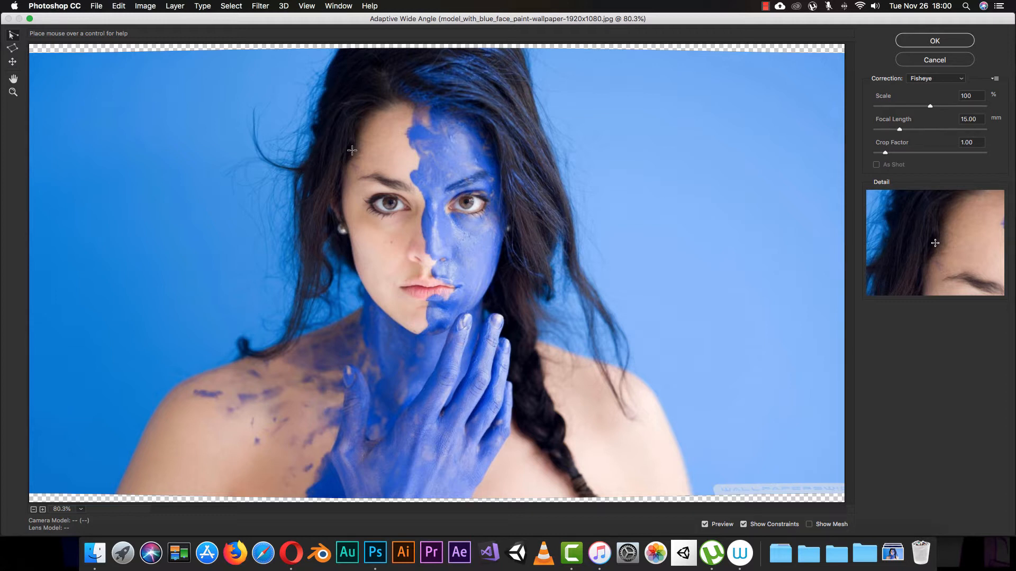
Try a diagonal constraint line across the face from the hair on one side to the other, and undo it.
click(305, 118)
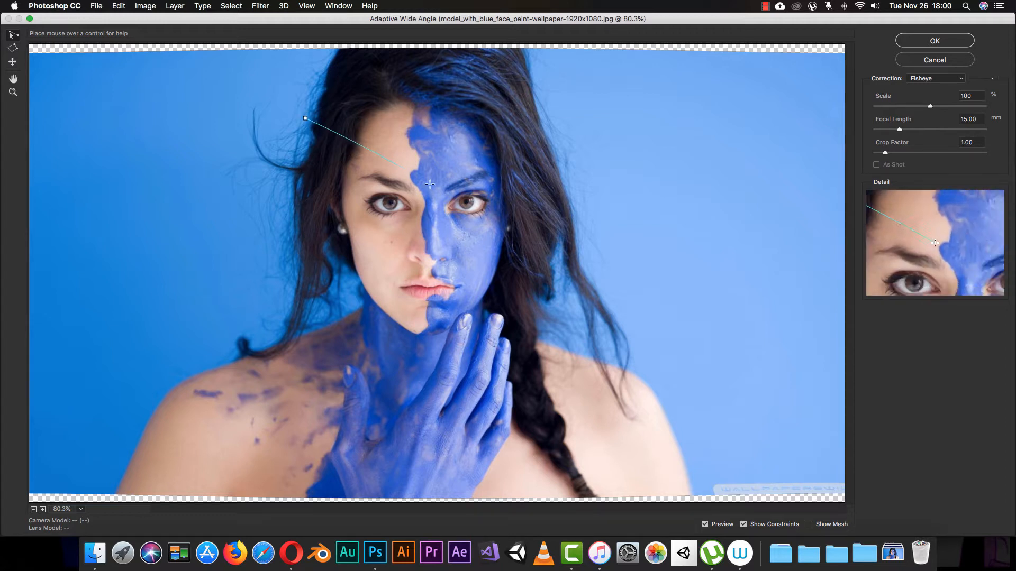
click(571, 296)
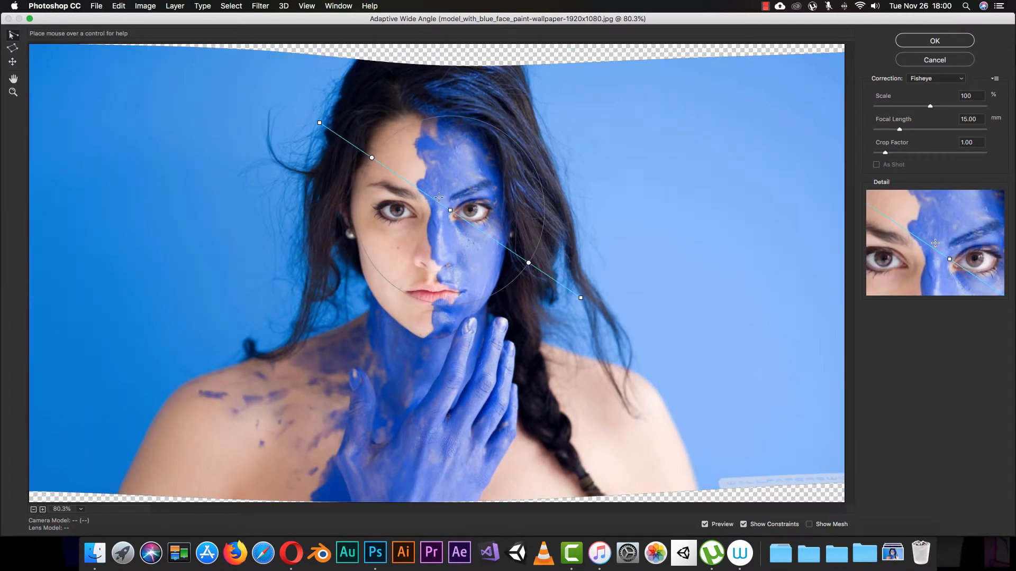
key(super+z)
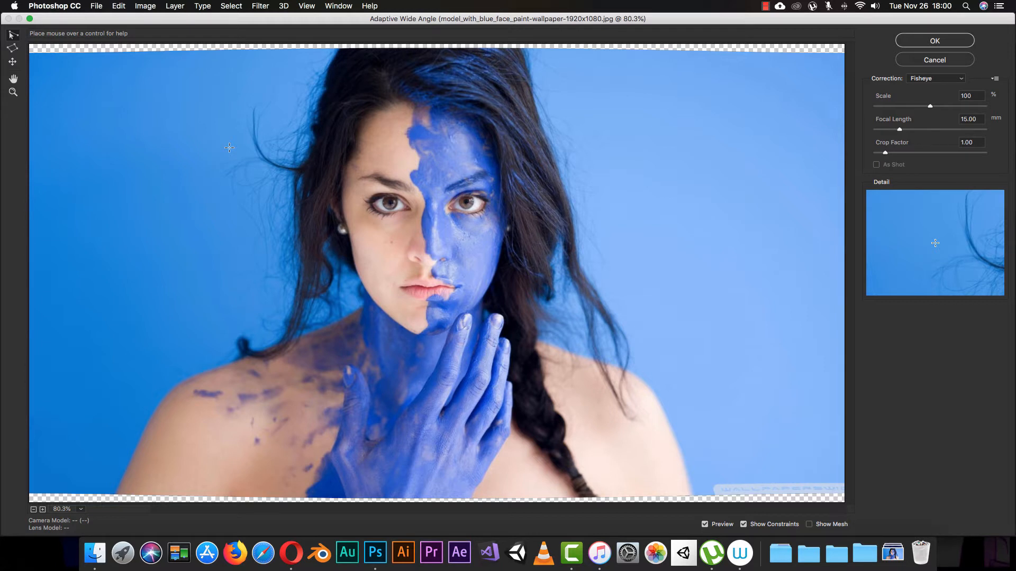
Draw a vertical constraint line from the nose down to the image's lower edge and try to curve it toward the thumb.
click(431, 255)
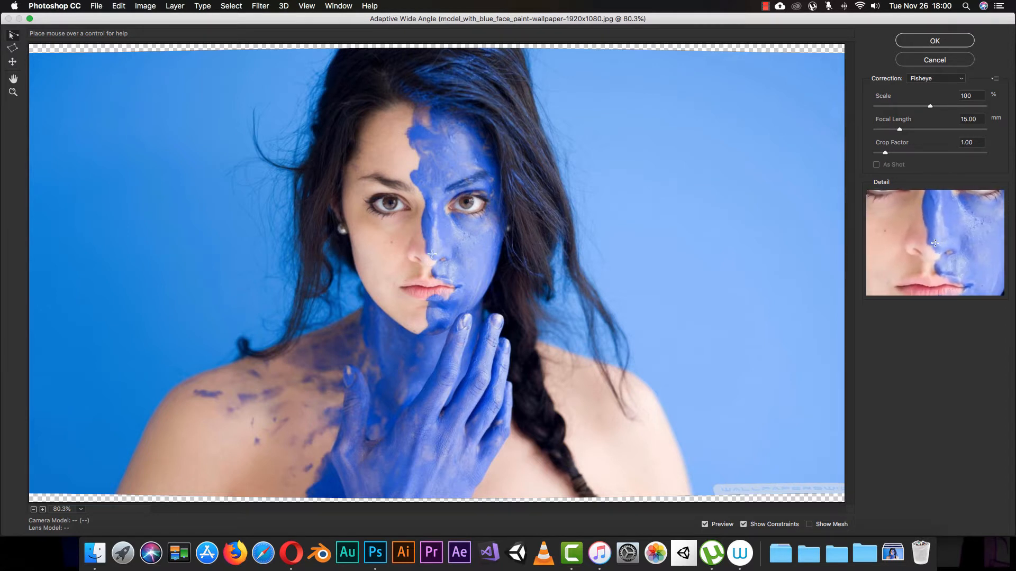
click(431, 492)
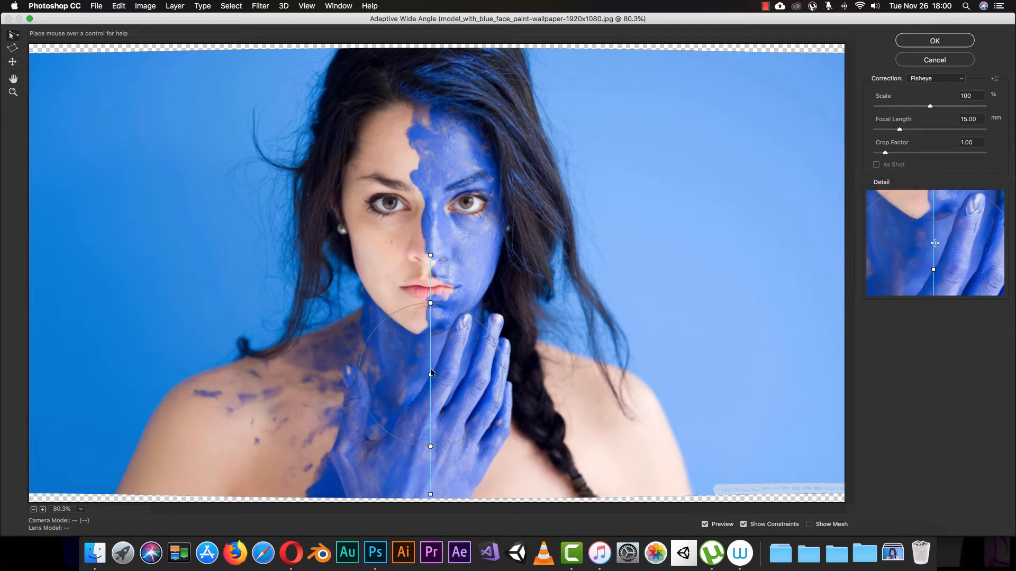
drag(431, 374, 346, 363)
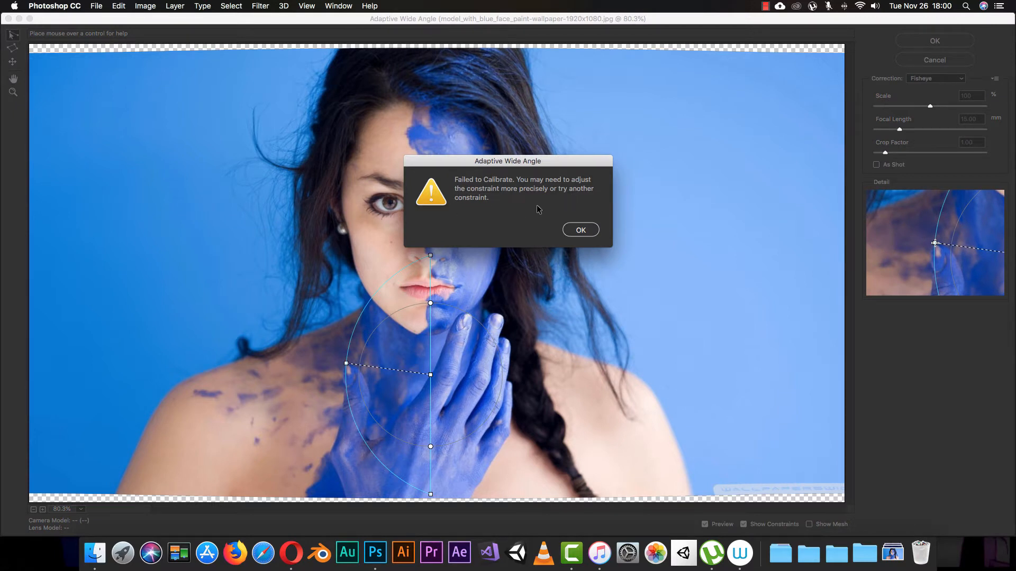
click(581, 231)
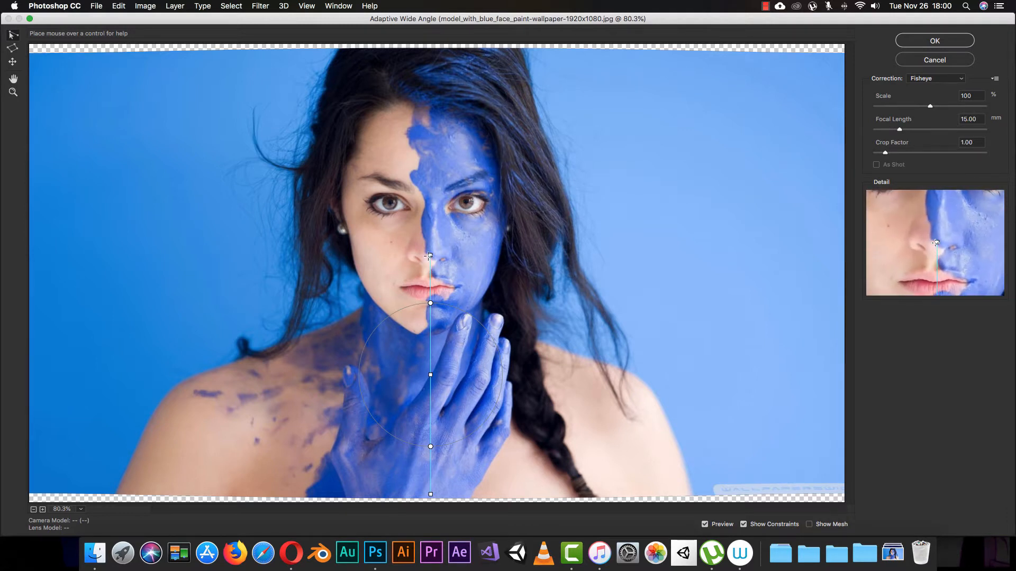
Shorten the vertical constraint's upper end to the mouth and rotate the line slightly, undoing the strongly distorting adjustment.
drag(429, 256, 429, 289)
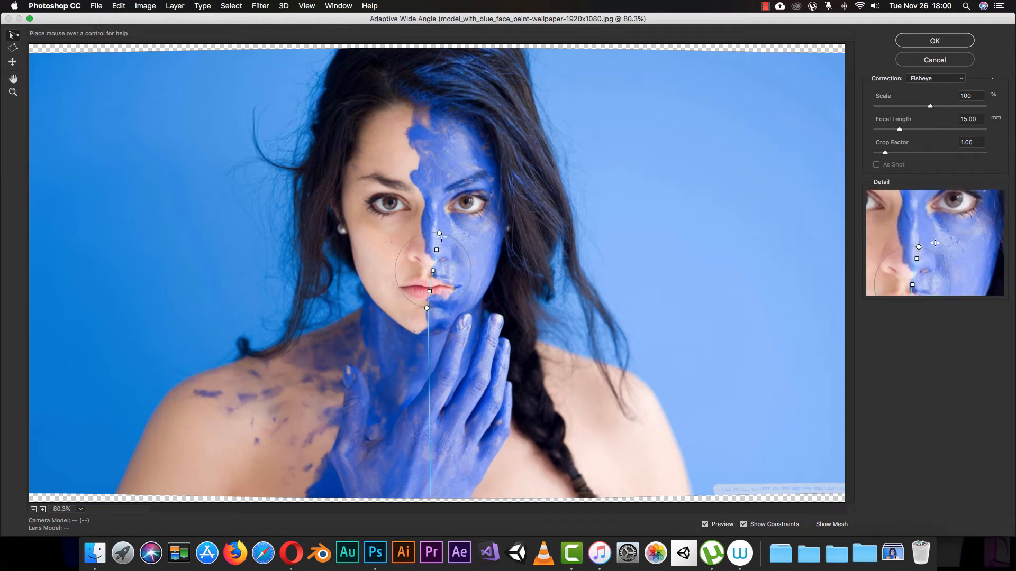
drag(439, 236, 470, 145)
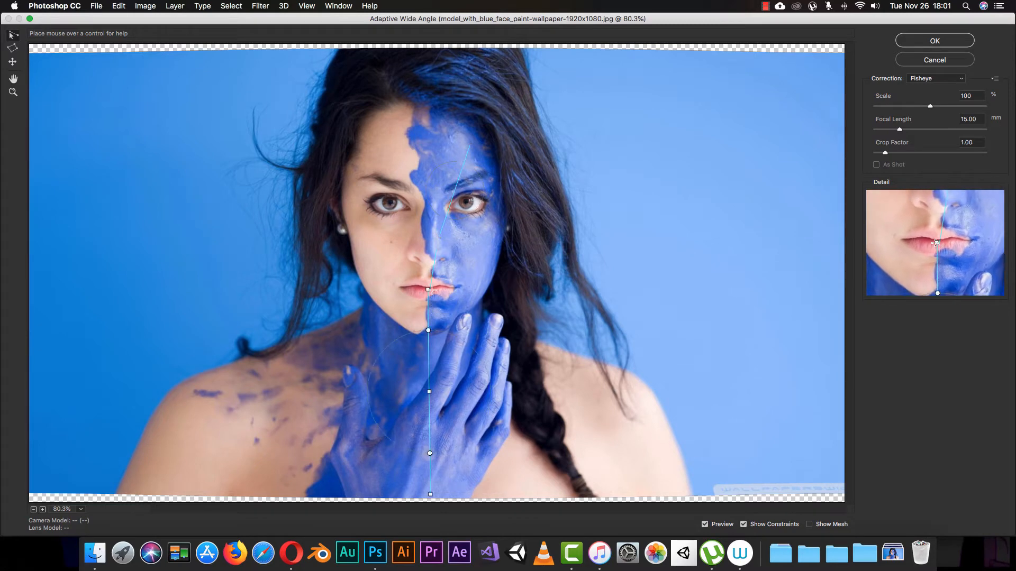
drag(427, 395, 405, 435)
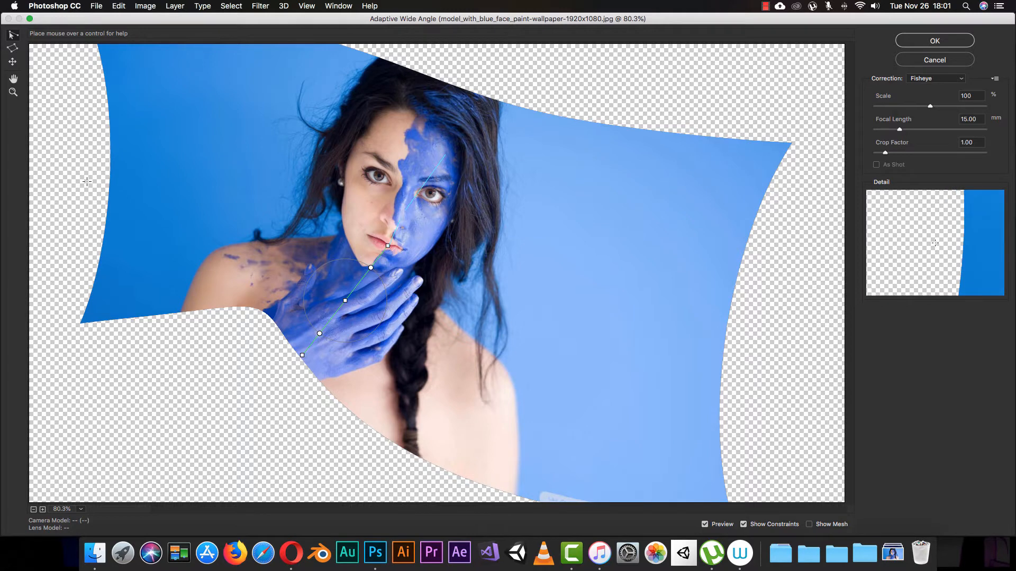
key(super+z)
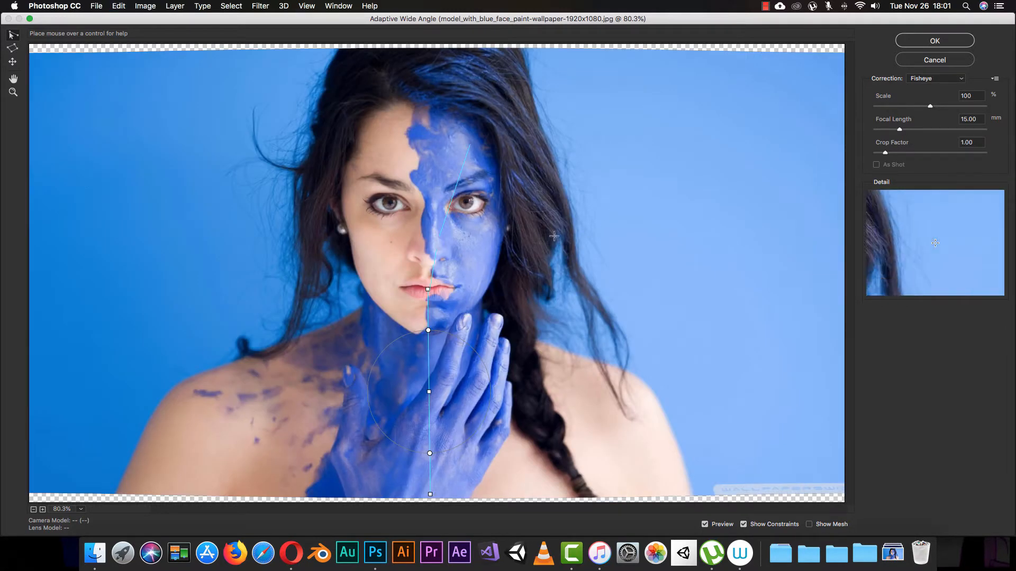
mouse_move(429, 331)
mouse_down()
mouse_move(445, 331)
mouse_move(424, 332)
mouse_up()
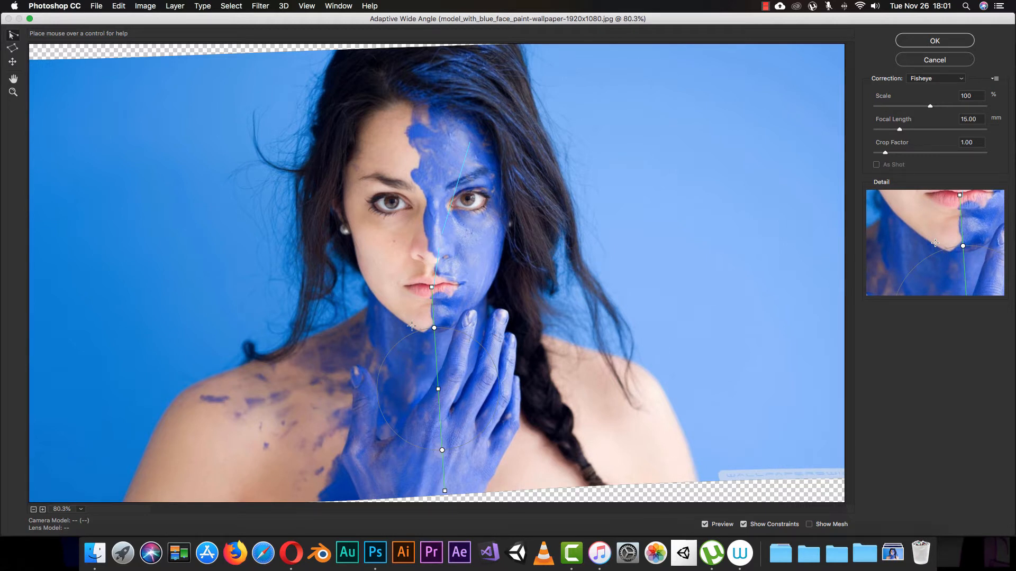
Draw a closed seven-point polygon constraint around the face, from the hair across to the shoulder and back to its starting point.
click(12, 47)
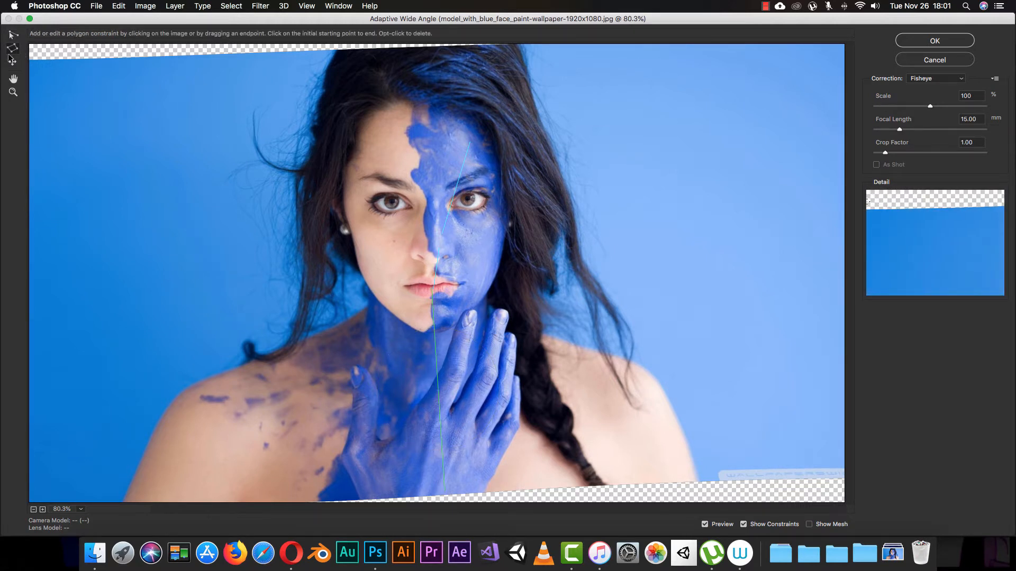
click(308, 157)
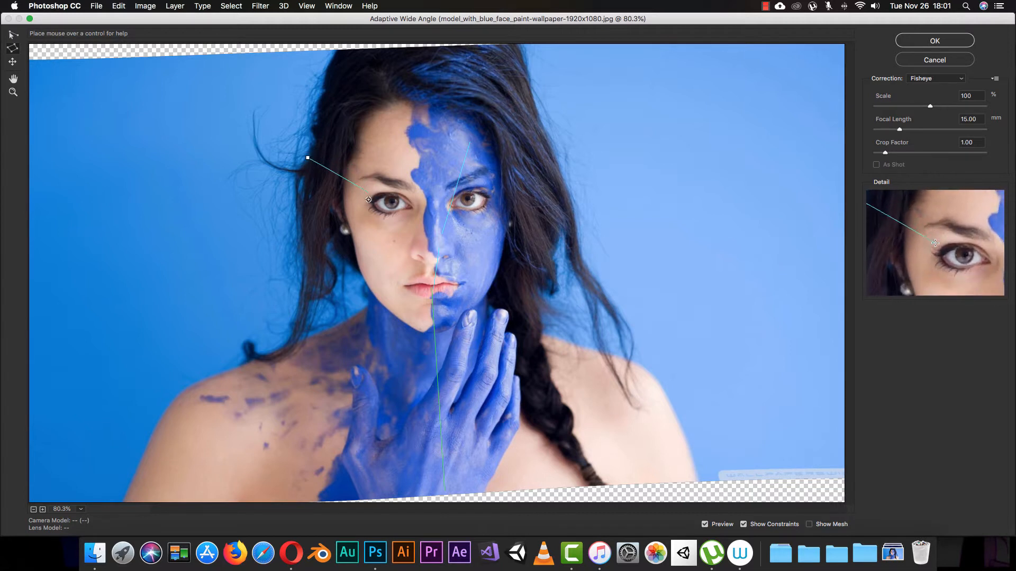
click(449, 82)
click(549, 153)
click(516, 241)
click(356, 351)
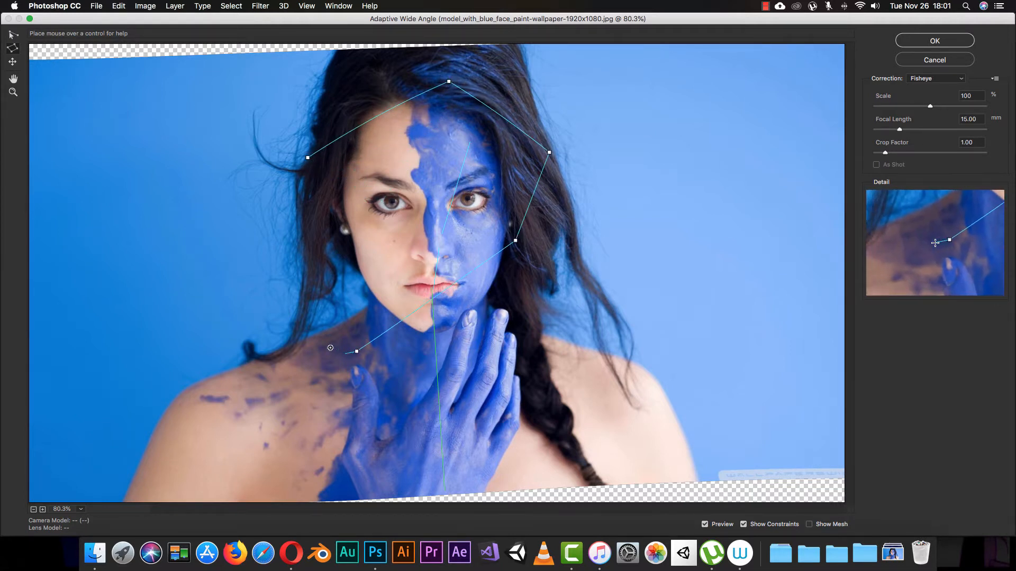
click(236, 330)
click(233, 222)
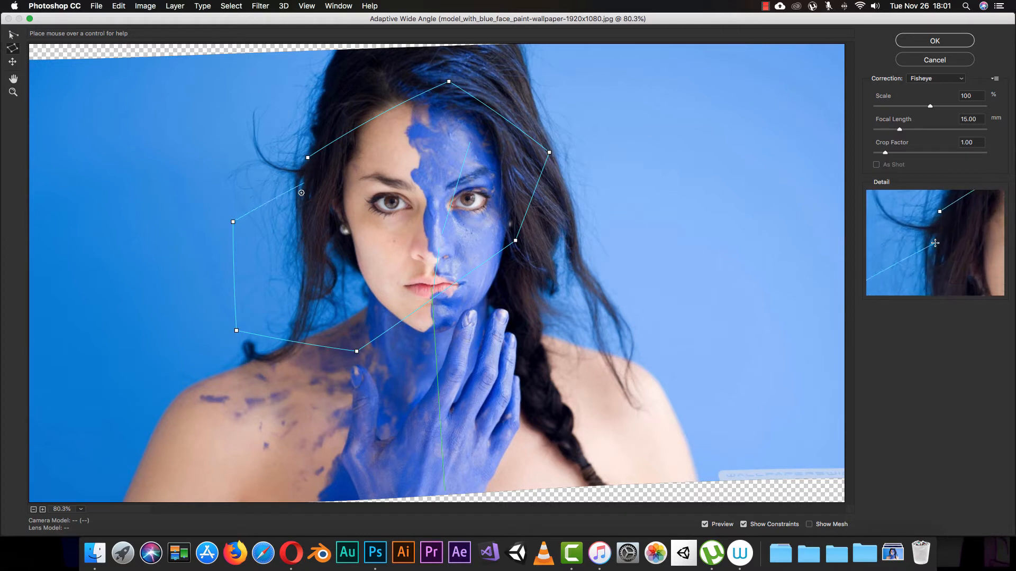
click(308, 158)
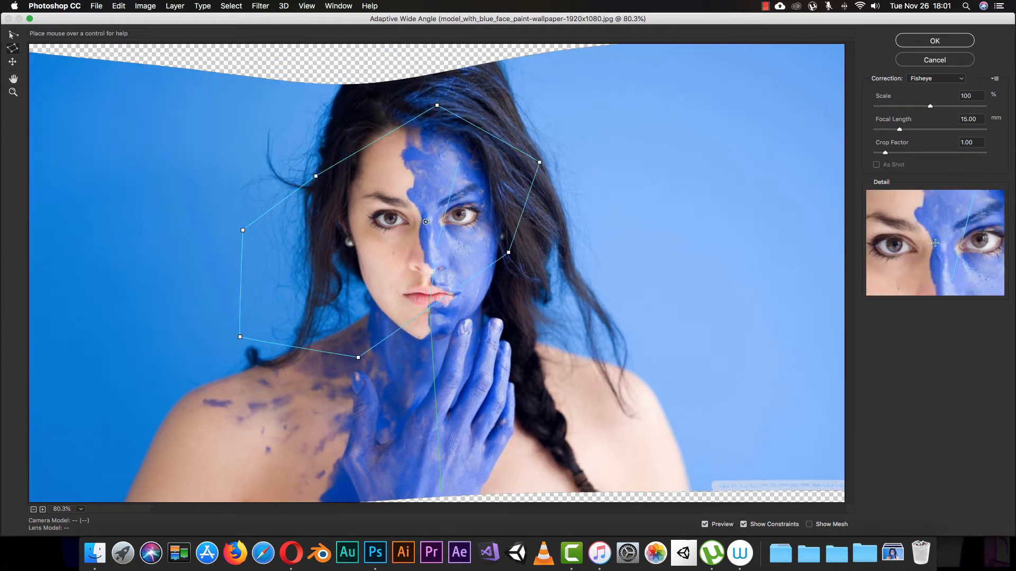
Abandon a second polygon constraint started on the face and shift the image content slightly up and to the right within the canvas.
click(411, 193)
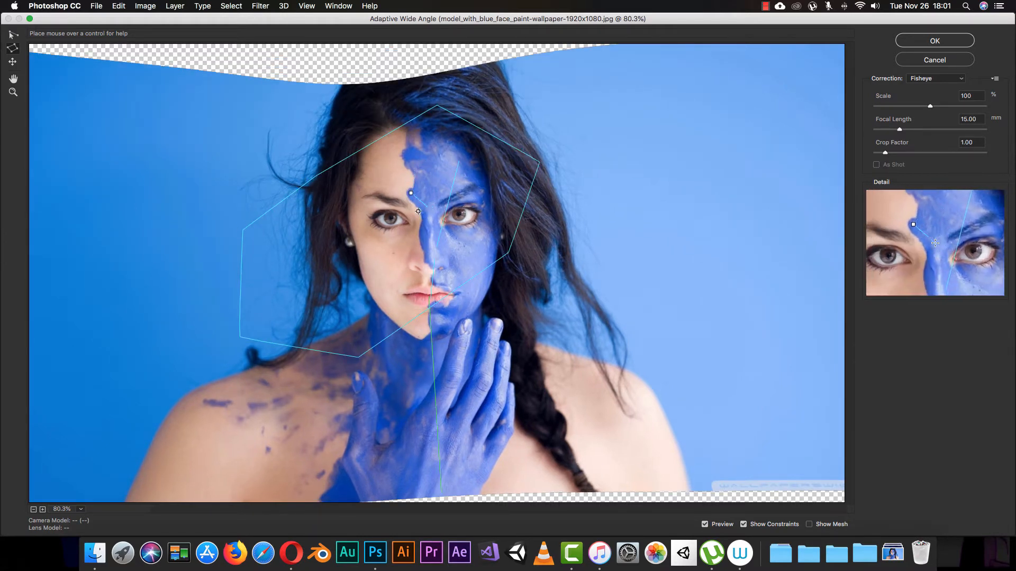
click(391, 235)
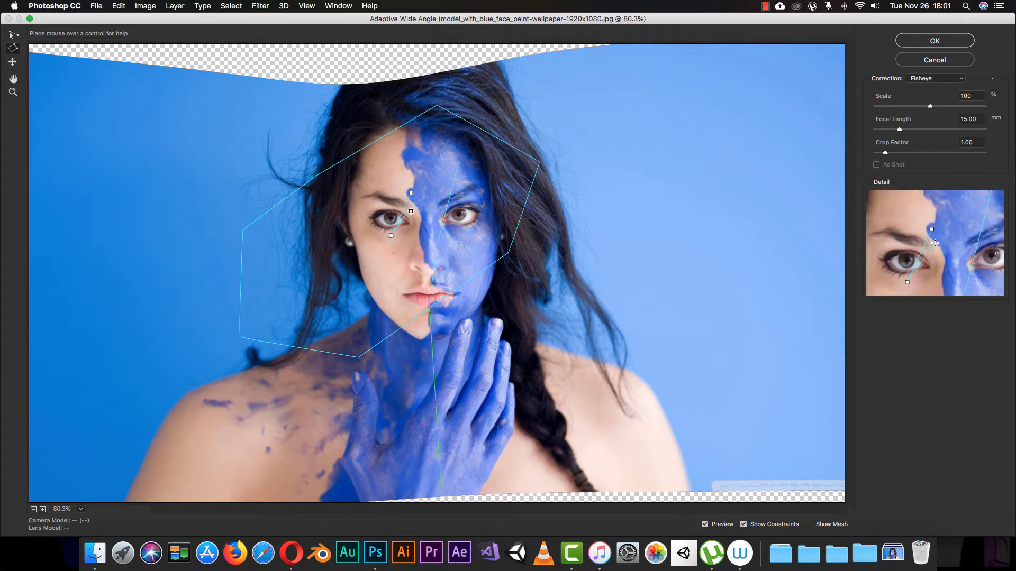
click(12, 62)
drag(339, 212, 372, 199)
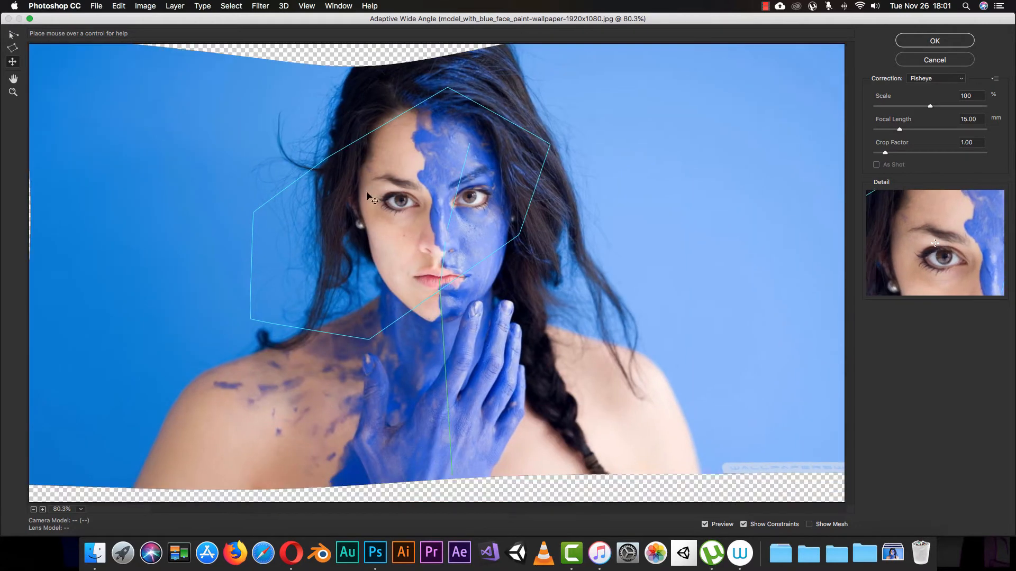
click(14, 78)
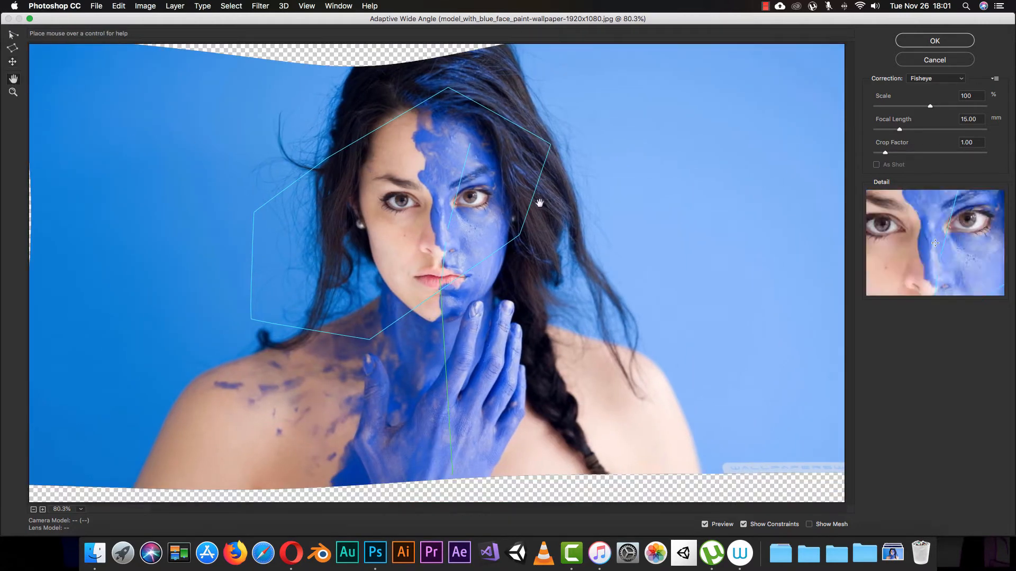
Set the fisheye correction to Scale 82%, Focal Length 7.13 mm and Crop Factor 0.87, and apply the filter.
drag(930, 106, 887, 157)
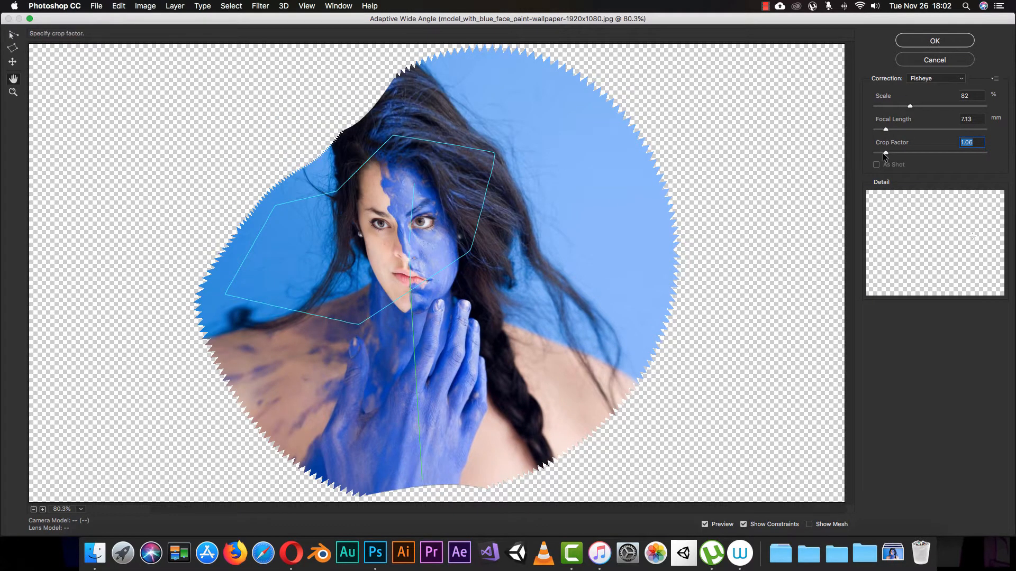
drag(886, 151, 883, 154)
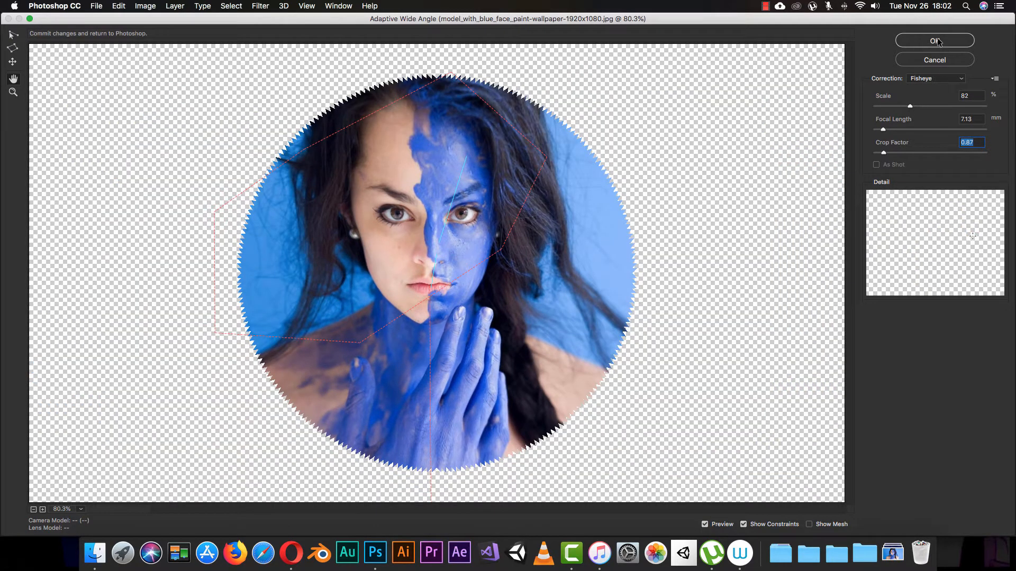
click(935, 41)
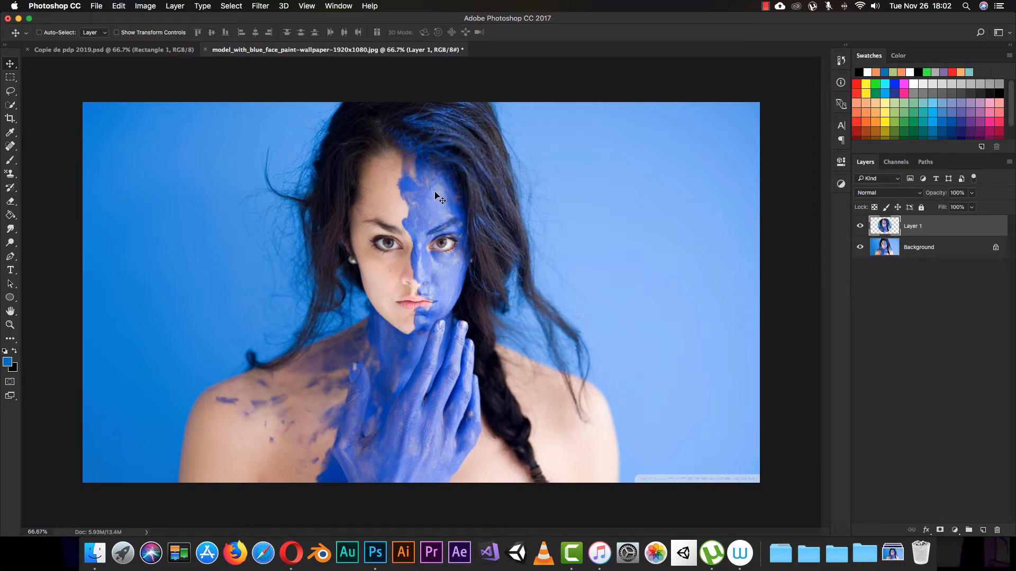
Compare the filtered Layer 1 with the original and replace it with a fresh duplicate of the Background layer.
click(860, 226)
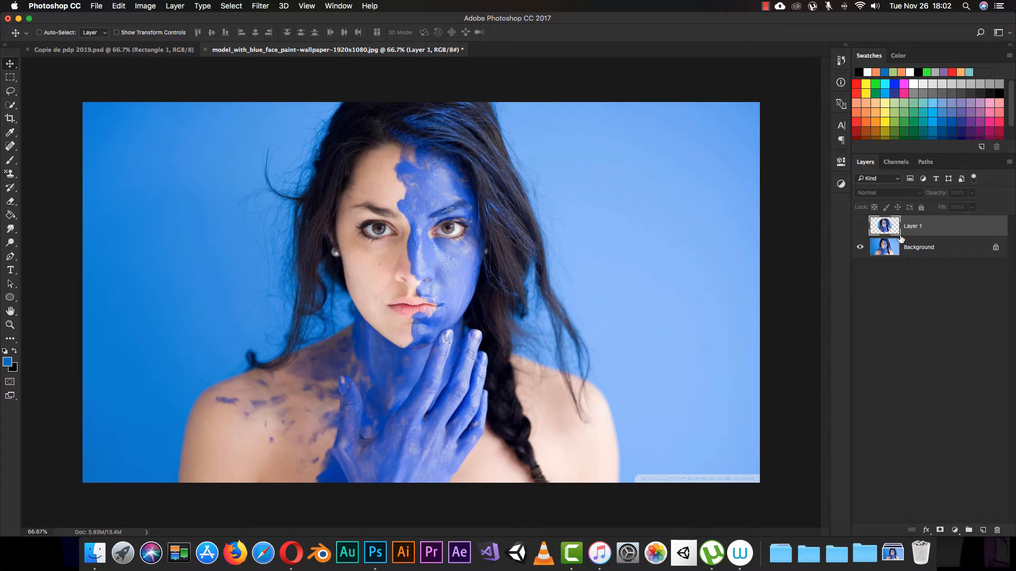
click(860, 226)
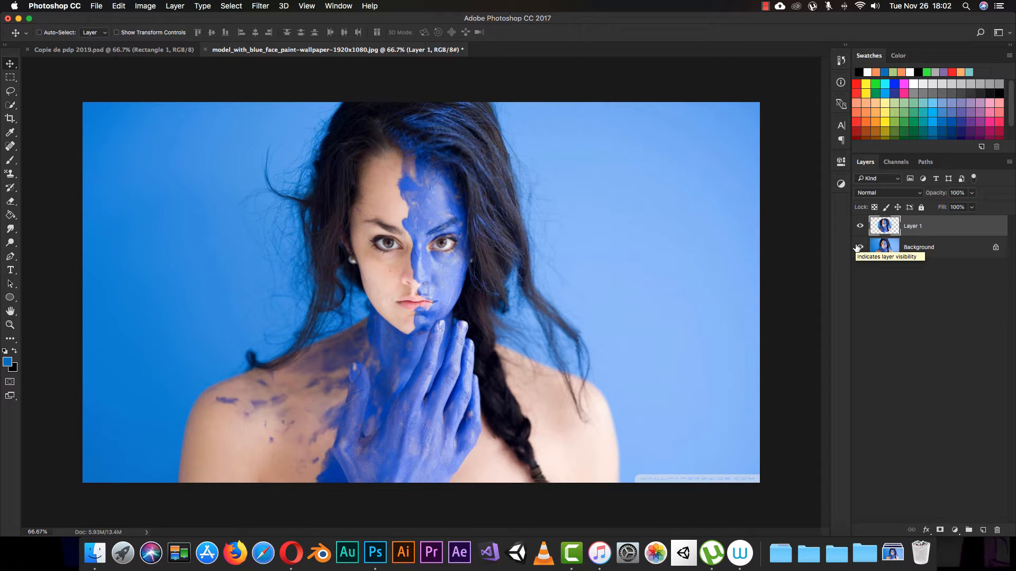
key(Delete)
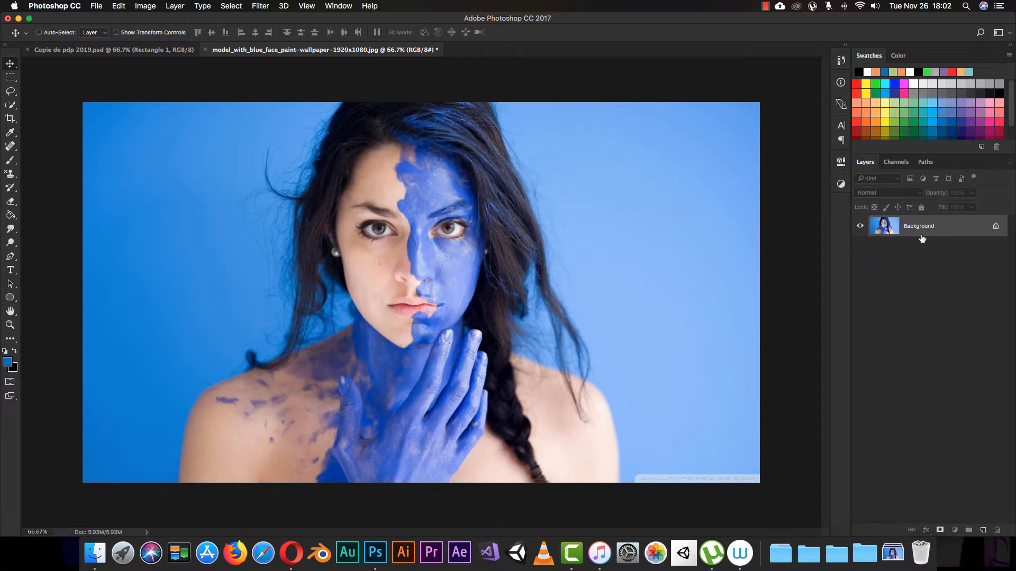
key(super+j)
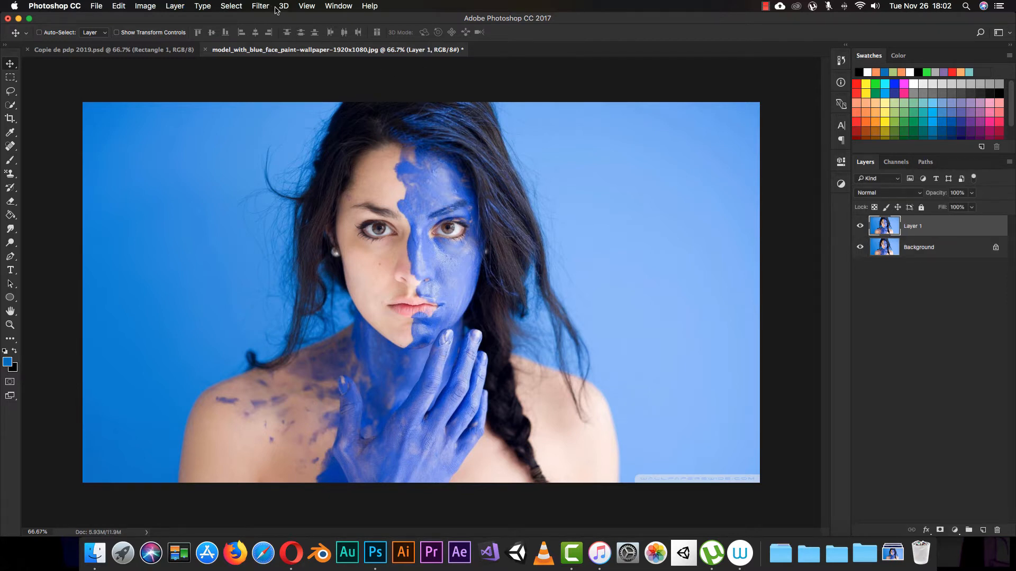
Open the Camera Raw Filter on the duplicated layer and set Temperature to -19 and Tint to +19.
click(262, 6)
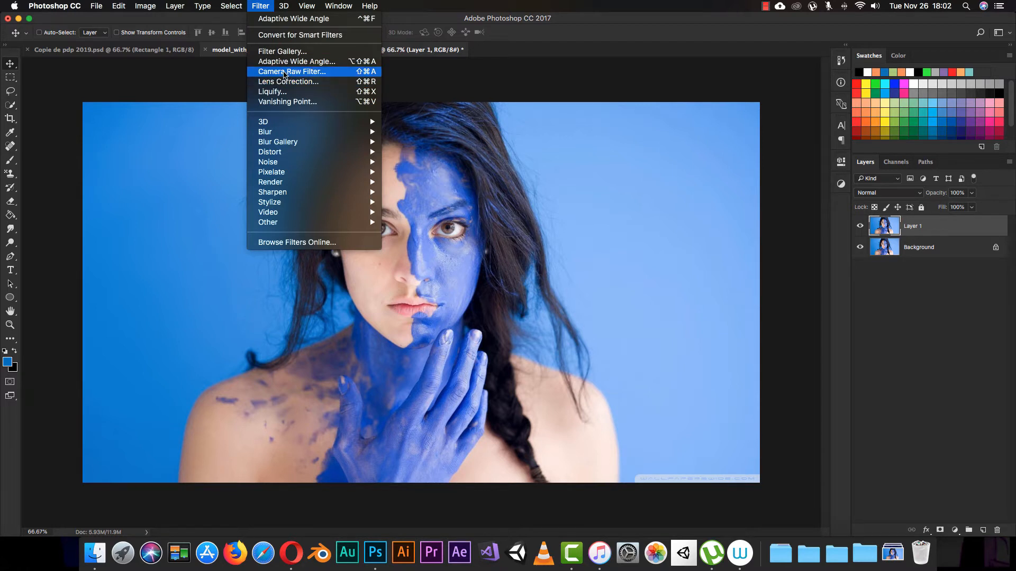
click(288, 72)
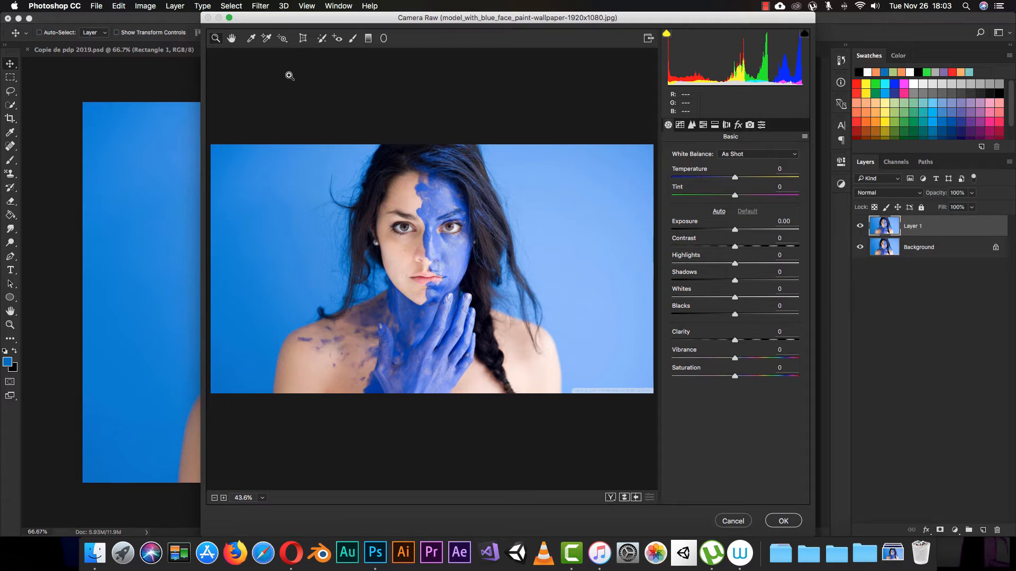
drag(418, 21, 369, 15)
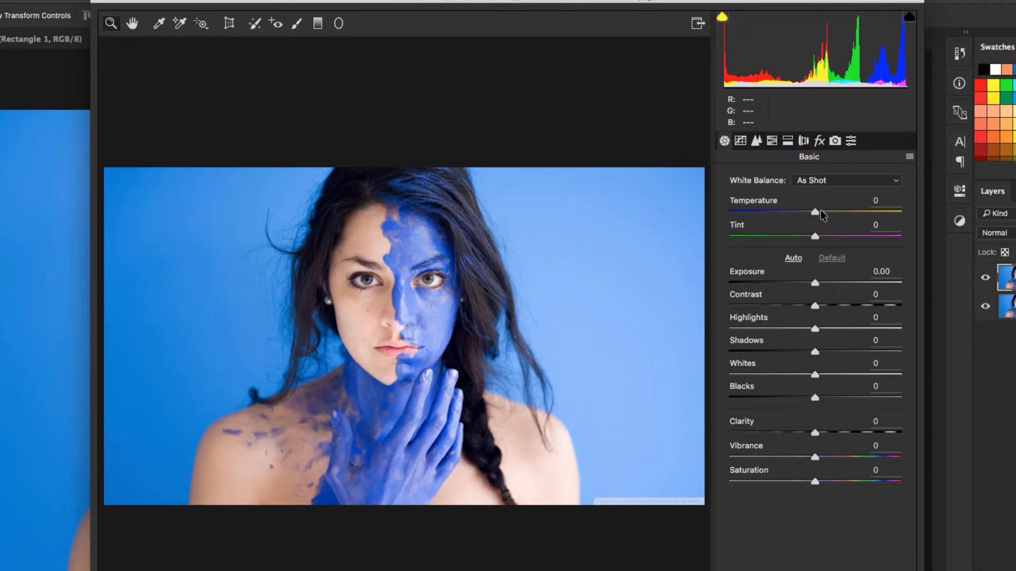
drag(820, 211, 831, 243)
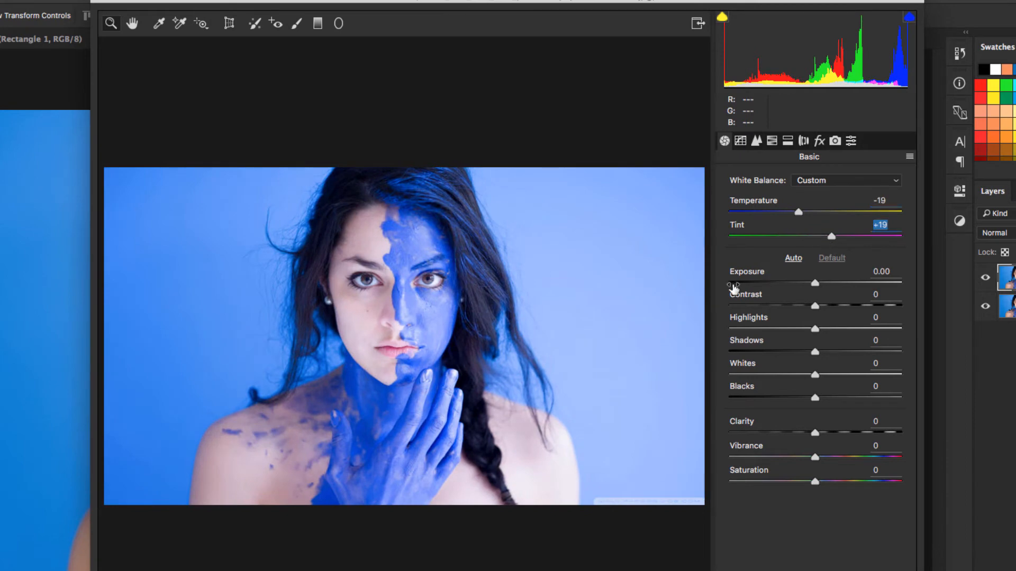
Set Exposure to +0.40, Highlights -94, Shadows -27, Whites -2, Blacks -2, Clarity -3, Vibrance +6 and Saturation -17.
mouse_move(815, 284)
mouse_down()
mouse_move(771, 285)
mouse_move(843, 287)
mouse_move(821, 288)
mouse_up()
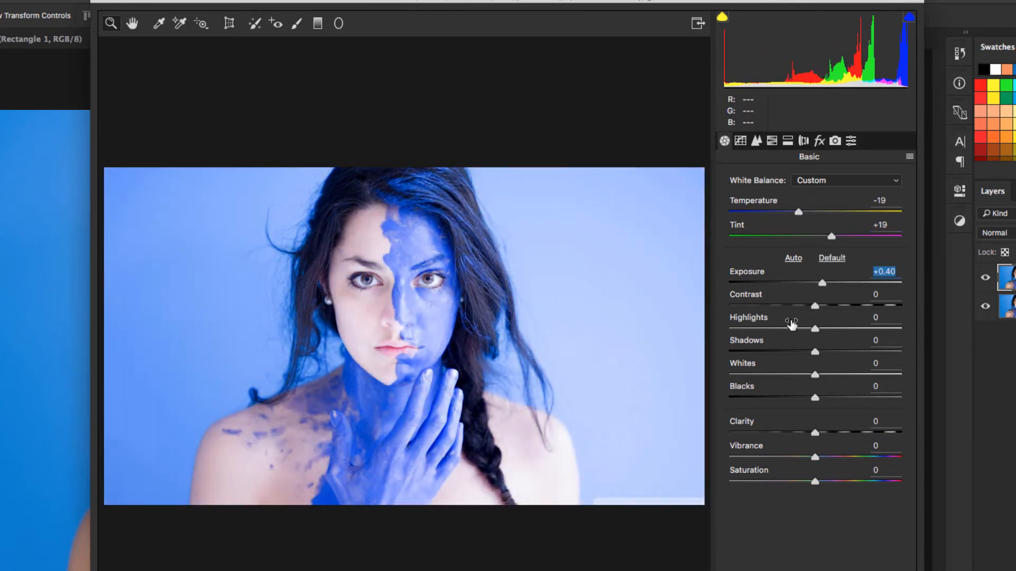
drag(813, 328, 733, 333)
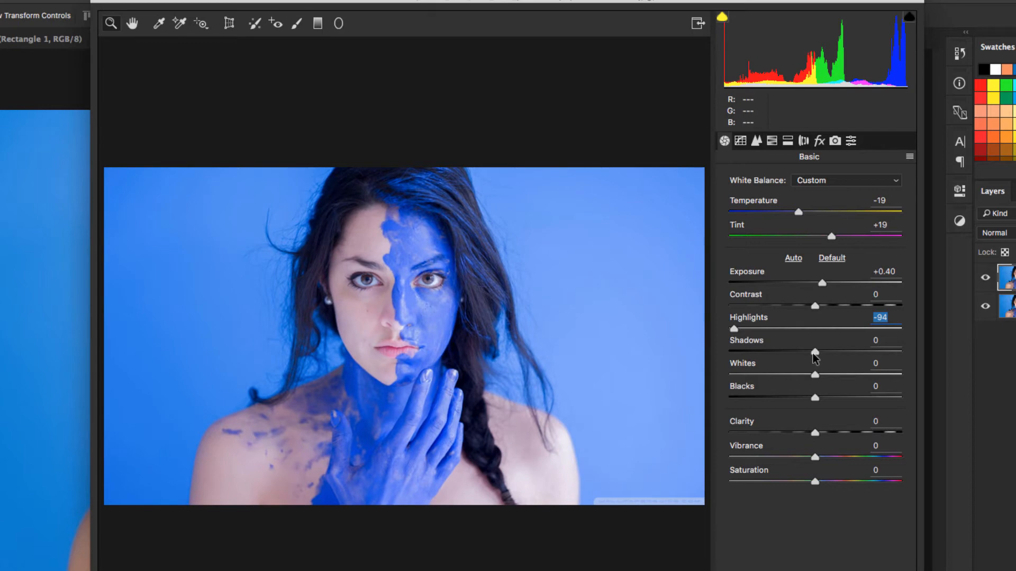
drag(813, 353, 814, 398)
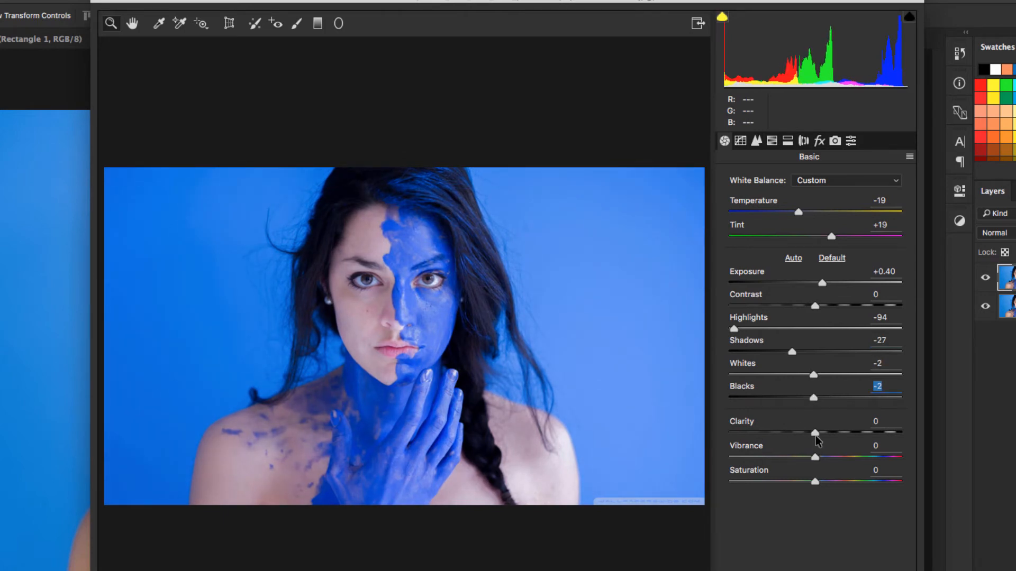
drag(815, 432, 799, 482)
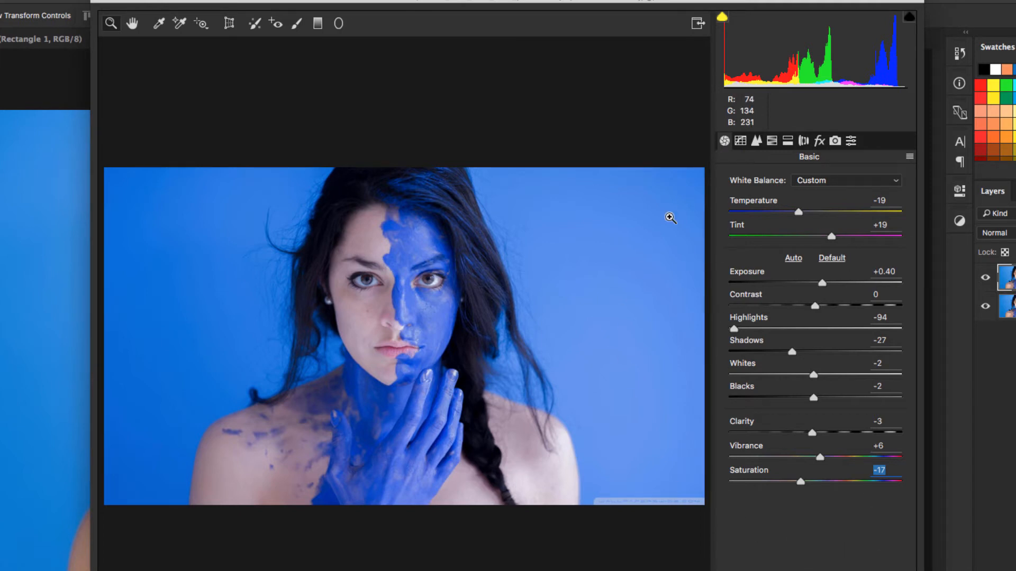
Adjust the parametric tone curve to Highlights +100, Lights +36, Darks +23 and Shadows +13.
click(741, 141)
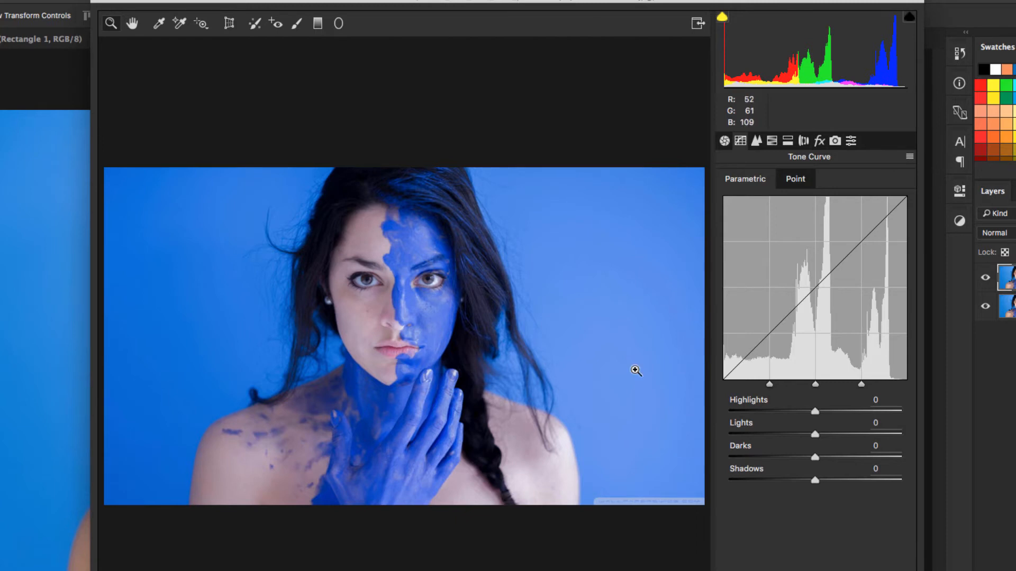
drag(829, 417, 901, 416)
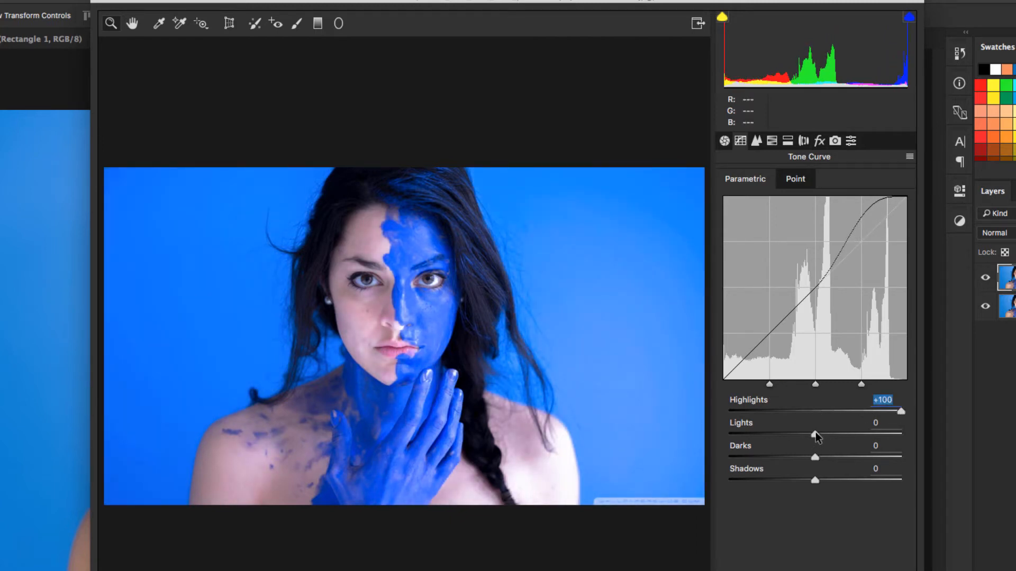
drag(815, 432, 826, 479)
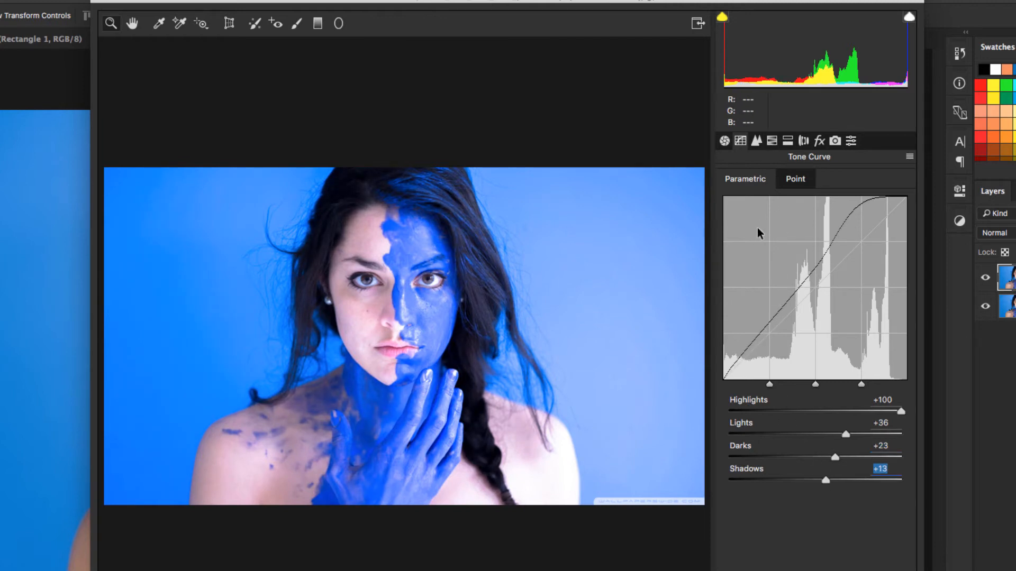
Set sharpening to Amount 74, Radius 1.7, Detail 36 and Masking 13, with Luminance noise reduction at 12.
click(756, 141)
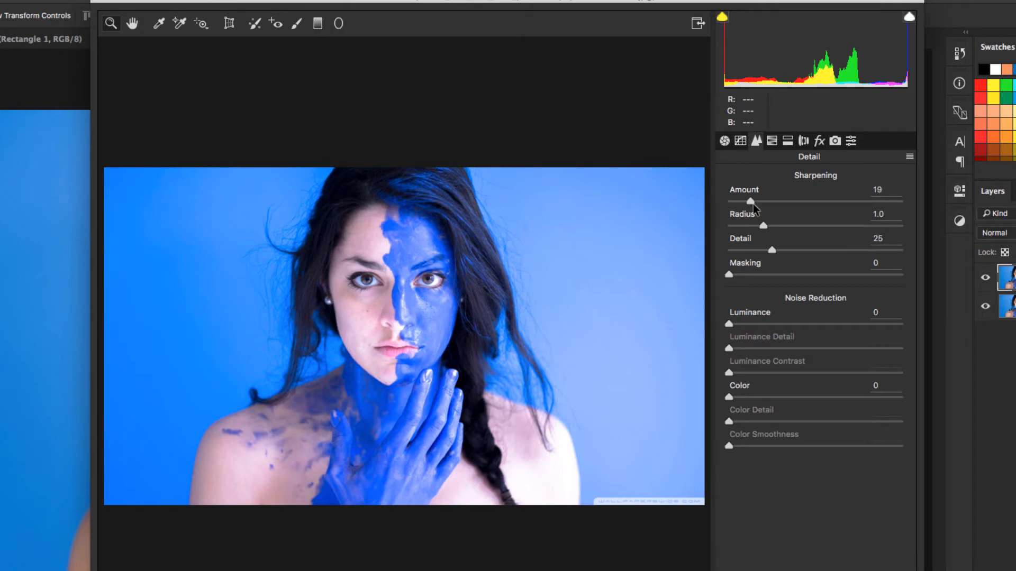
drag(773, 208, 811, 227)
drag(754, 251, 791, 252)
drag(729, 275, 751, 279)
drag(729, 324, 748, 325)
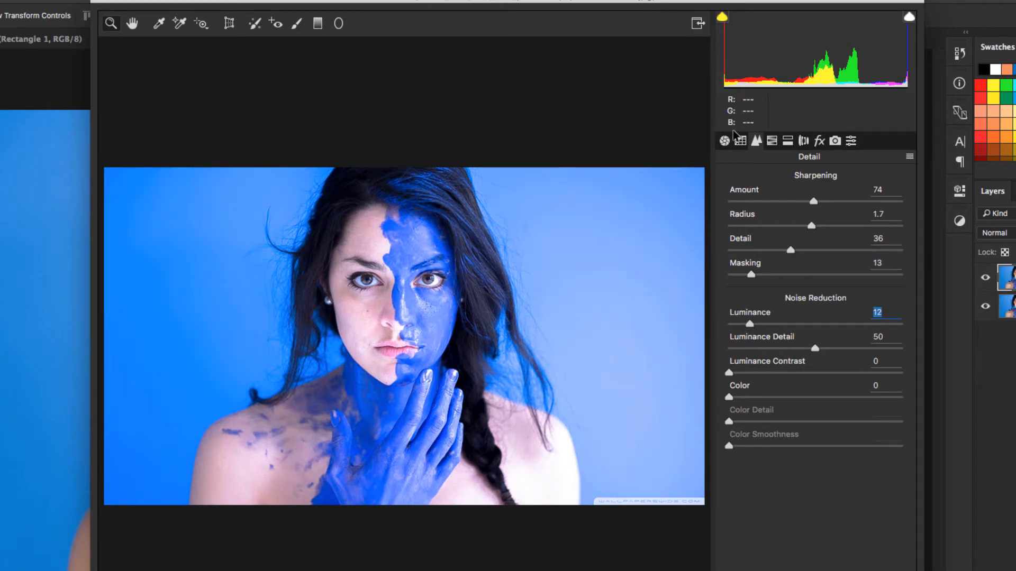
Shift the HSL hues to Reds -14, Blues -23, Purples +3 and Magentas -23.
click(771, 141)
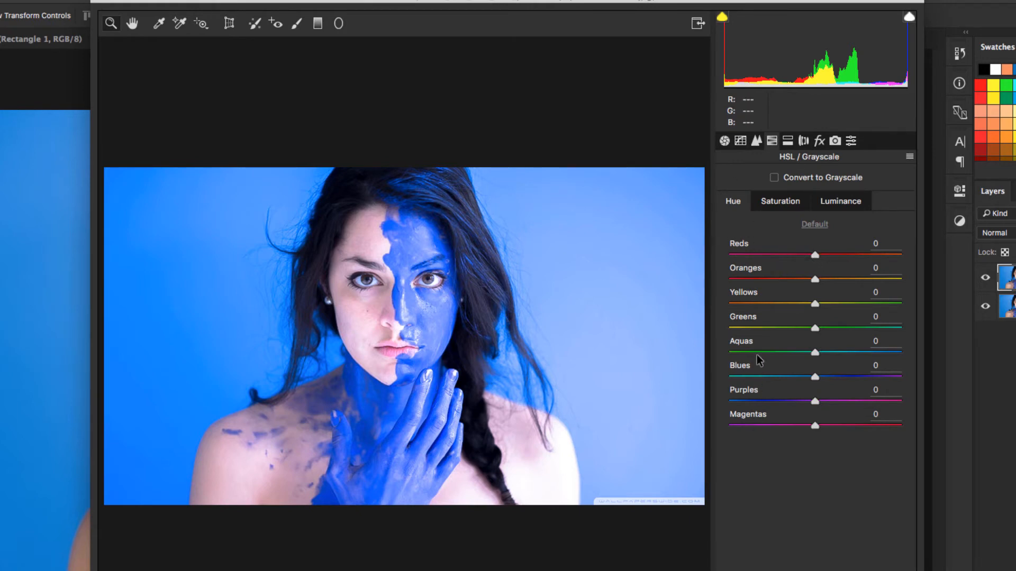
drag(818, 254, 803, 269)
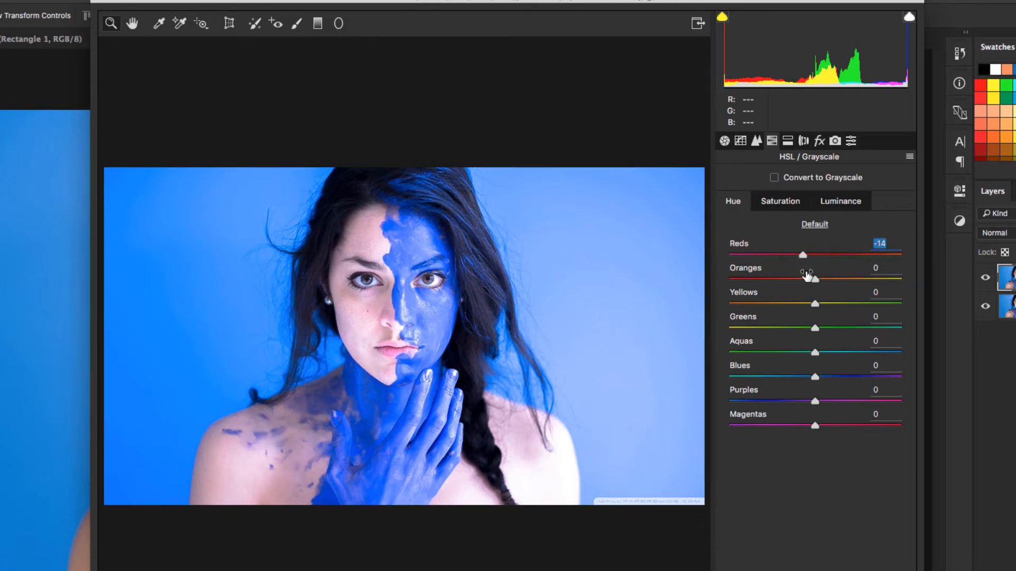
drag(811, 379, 796, 445)
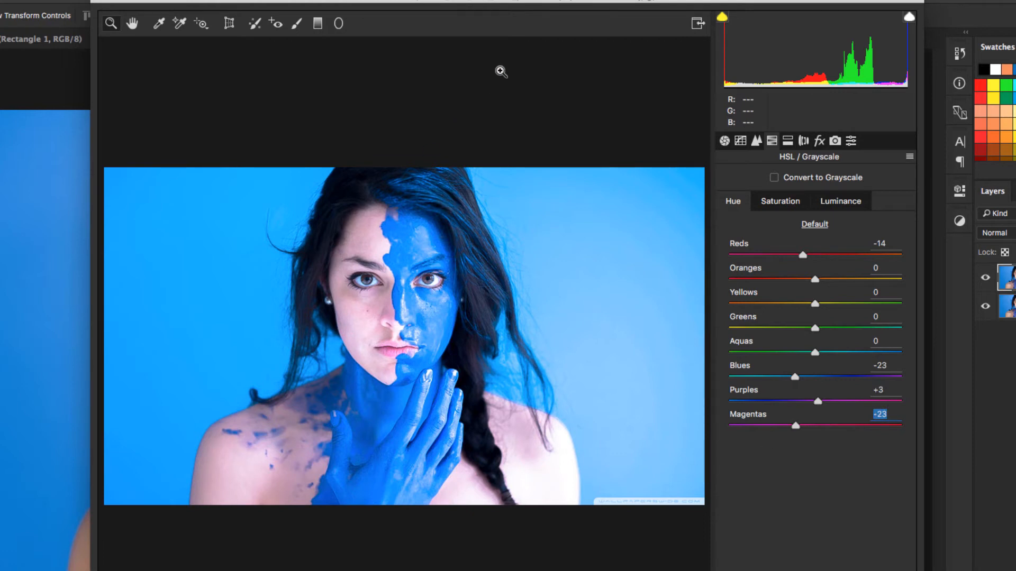
Apply split toning with highlights at Hue 12, Saturation 16 and shadows at Hue 39, Saturation 8.
click(788, 141)
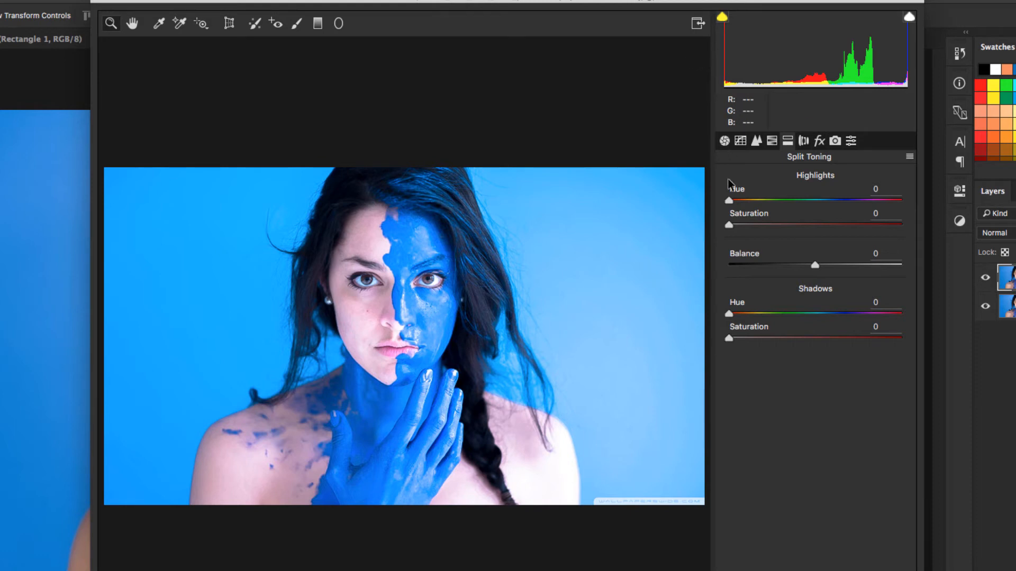
drag(733, 200, 756, 242)
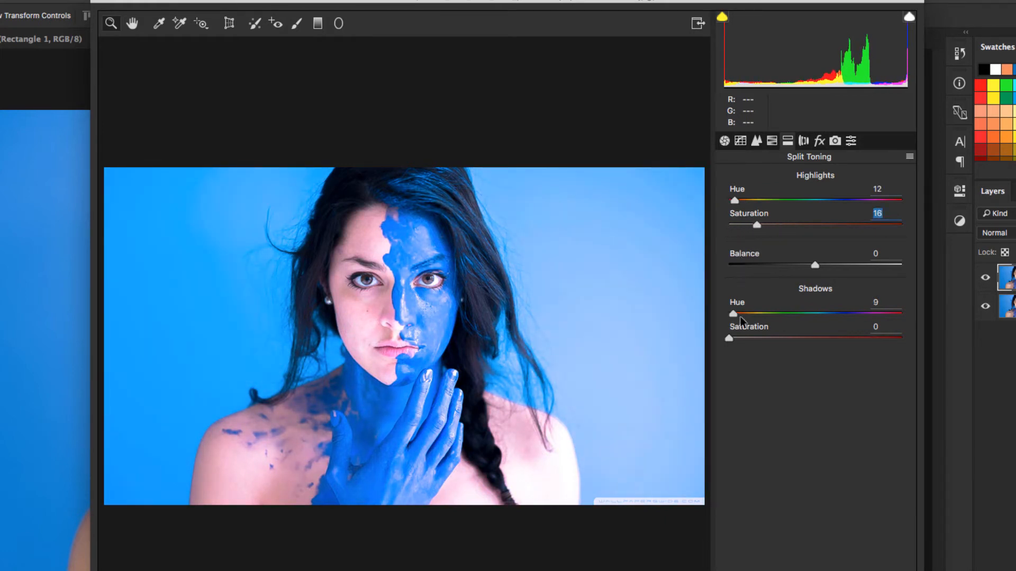
drag(740, 316, 743, 337)
click(741, 339)
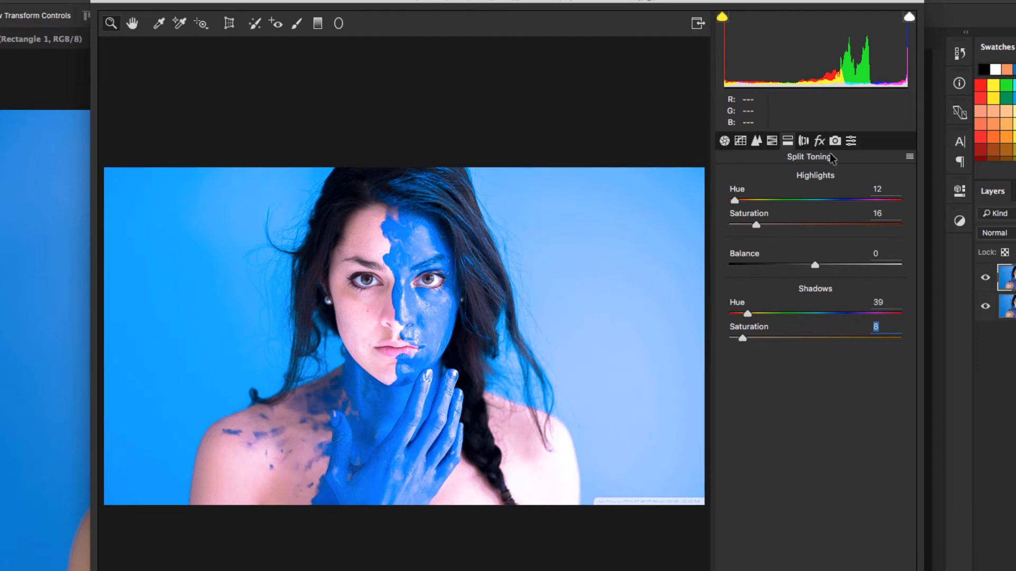
Add film grain with Amount 2 and apply the Camera Raw Filter to Layer 1.
click(819, 142)
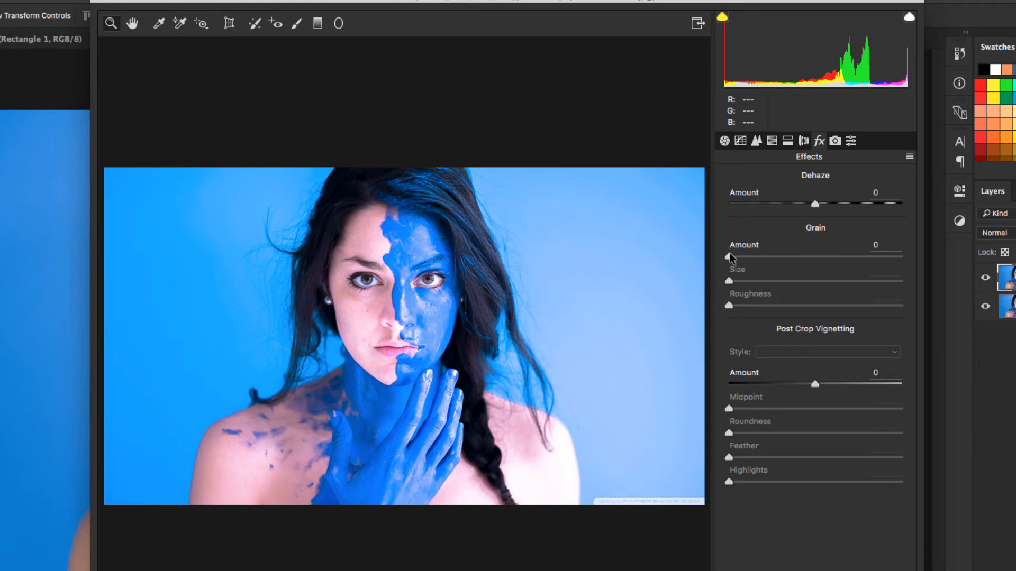
drag(729, 257, 744, 262)
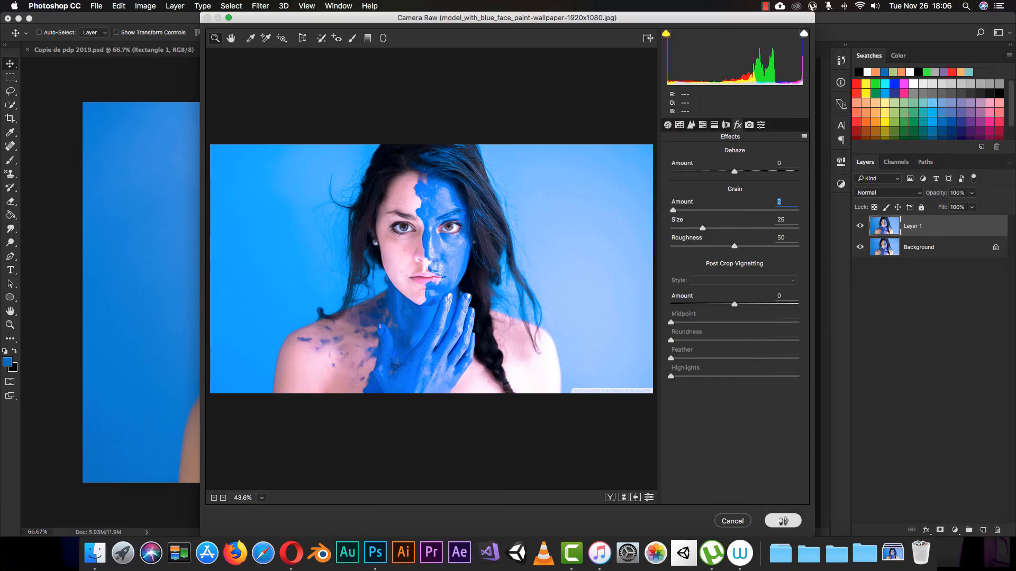
click(782, 521)
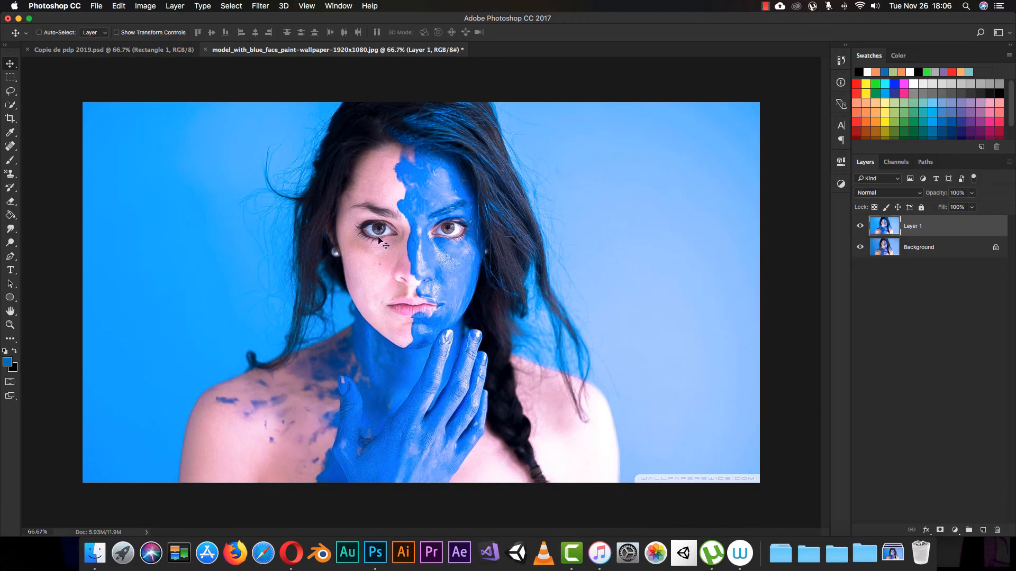
Compare the color-graded Layer 1 with the original Background by toggling Layer 1's visibility, leaving it visible.
click(860, 227)
click(859, 228)
click(859, 226)
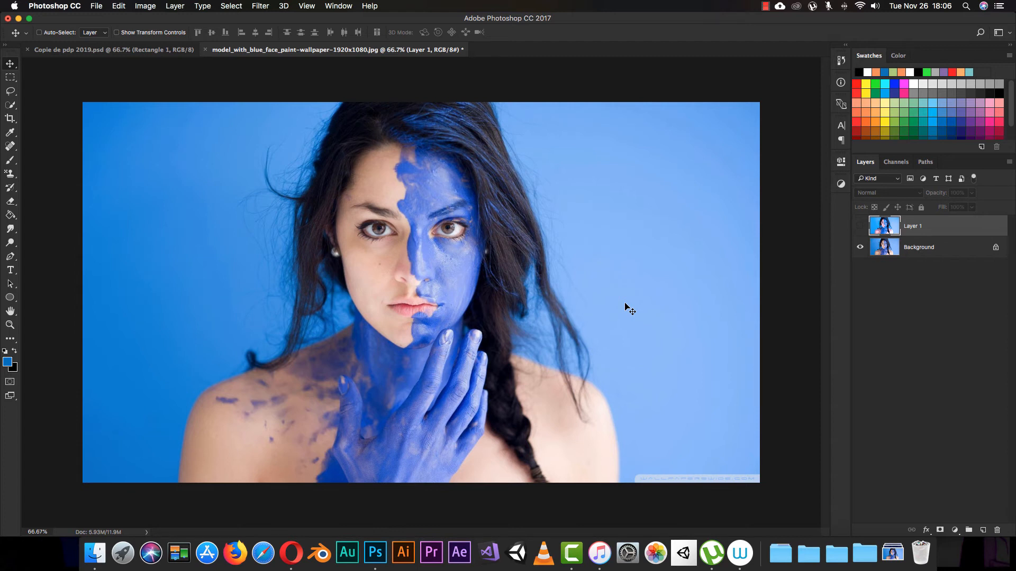
click(860, 226)
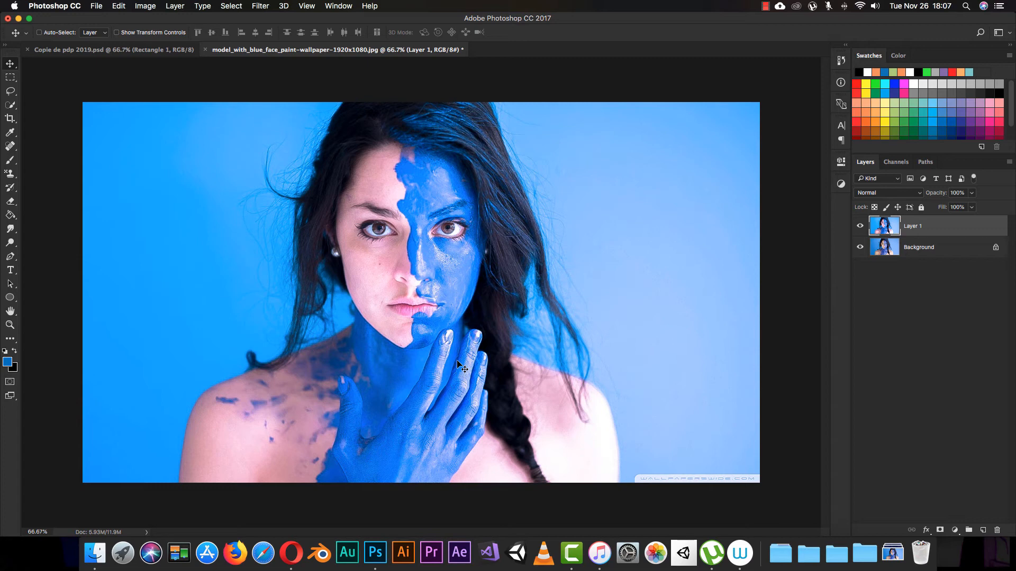
click(860, 226)
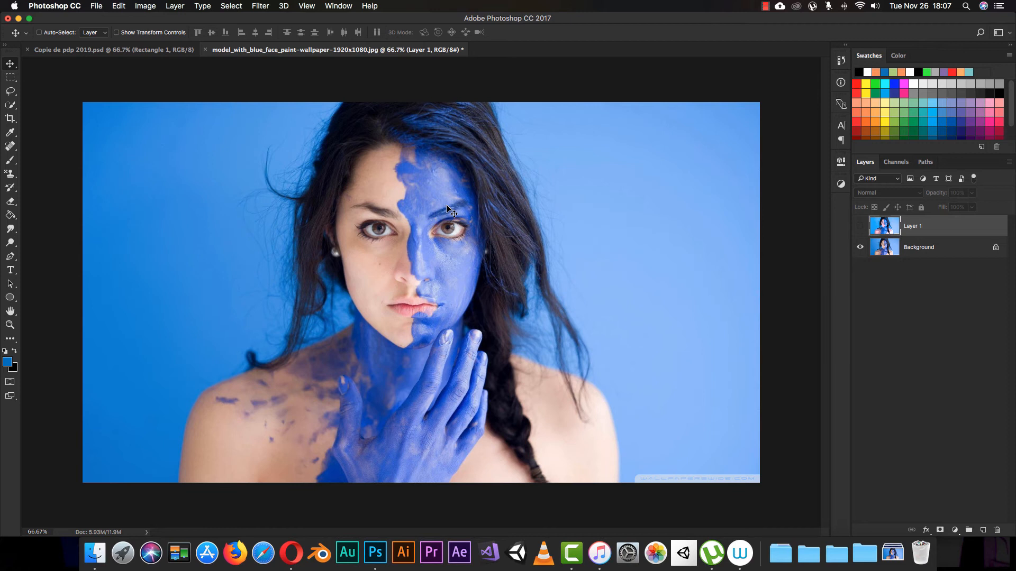
click(860, 226)
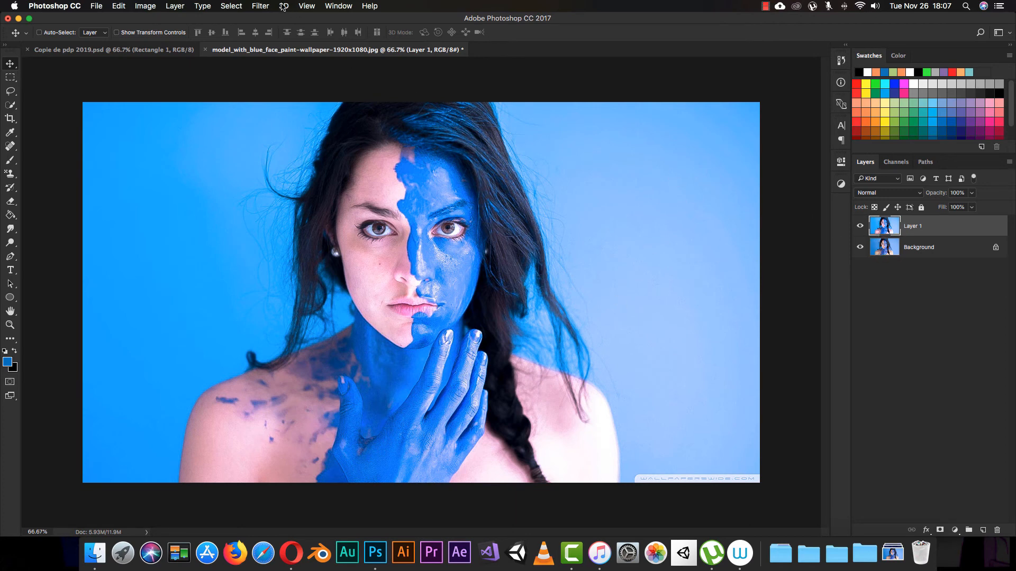
click(255, 10)
click(315, 71)
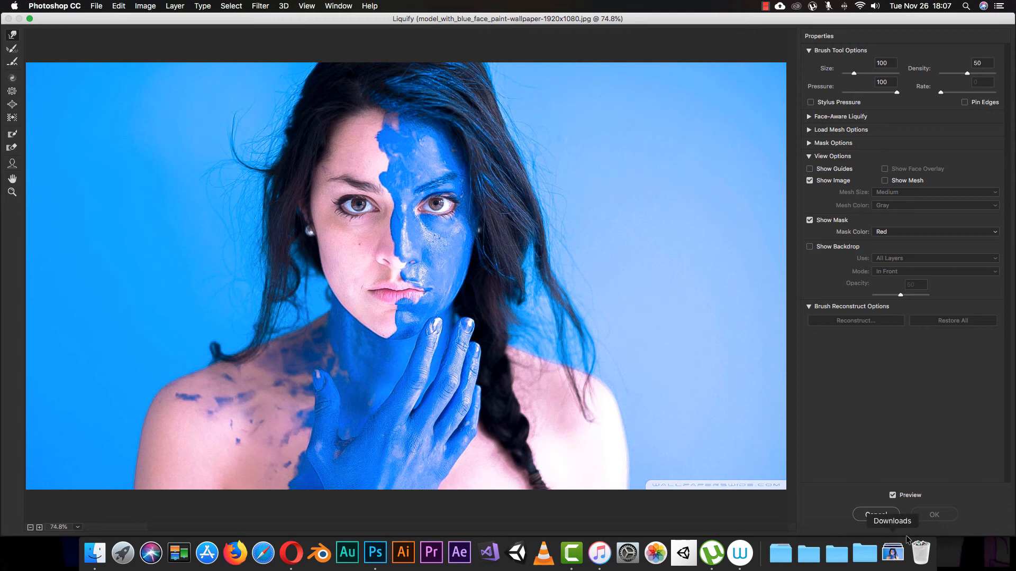
click(881, 515)
Try Liquify's forward warp on the unpainted eye, the jawline and the fingertip, undo each stroke, and cancel the filter.
click(257, 6)
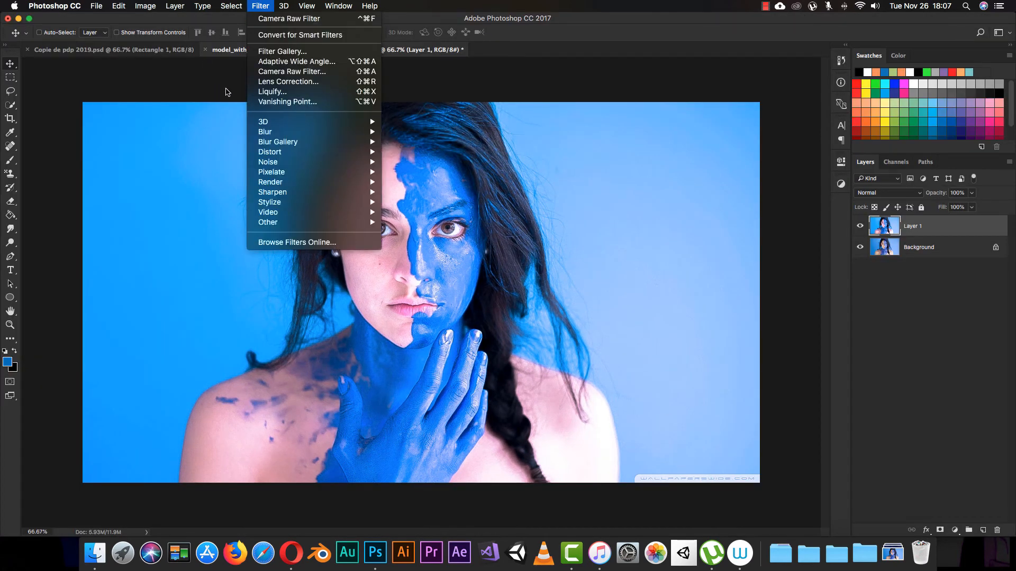
click(283, 94)
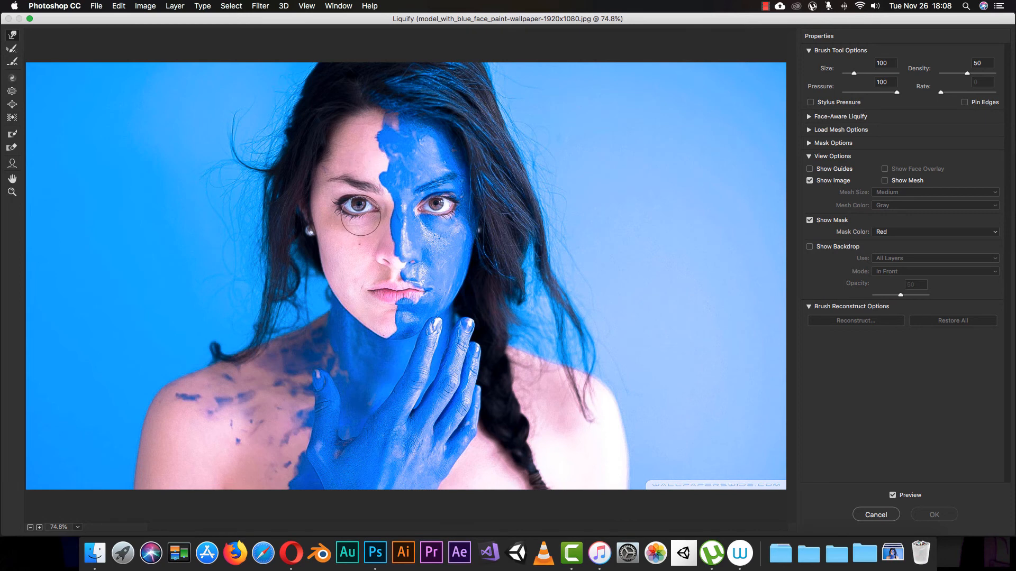
mouse_move(353, 207)
mouse_down()
mouse_move(353, 219)
mouse_move(350, 205)
mouse_move(365, 200)
mouse_move(357, 204)
mouse_up()
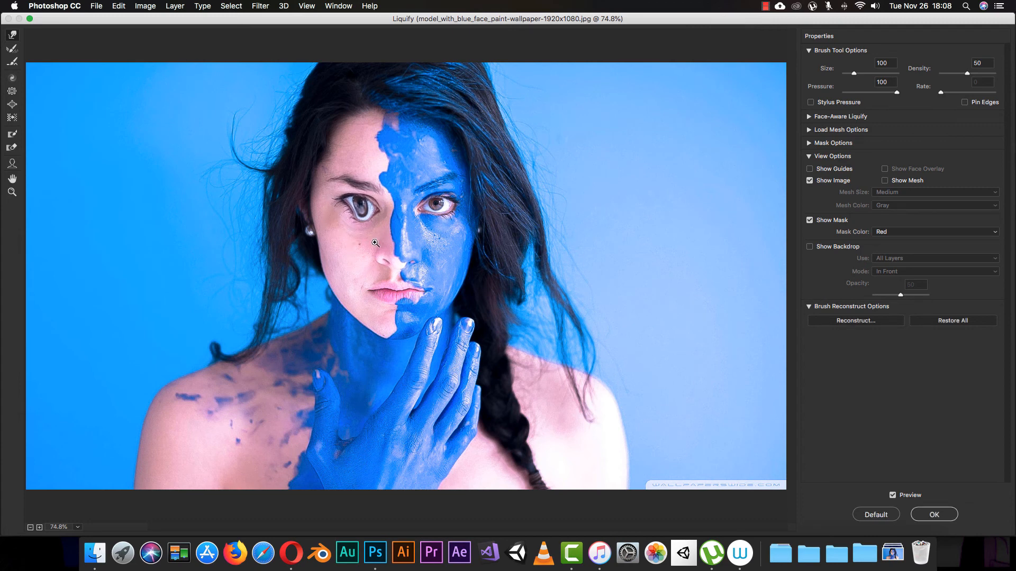
key(super+z)
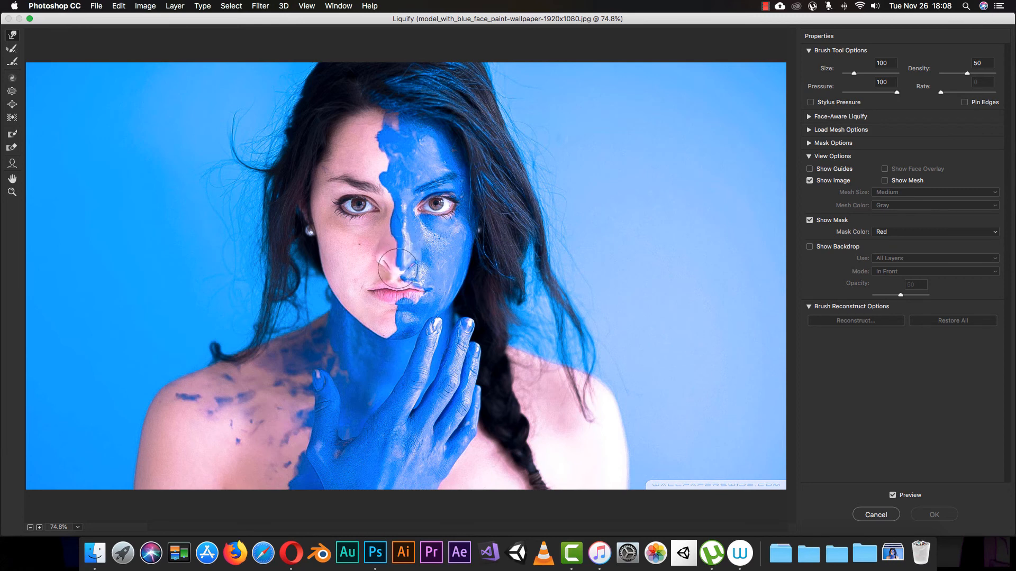
mouse_move(373, 322)
mouse_down()
mouse_move(366, 342)
mouse_move(378, 324)
mouse_up()
key(super+z)
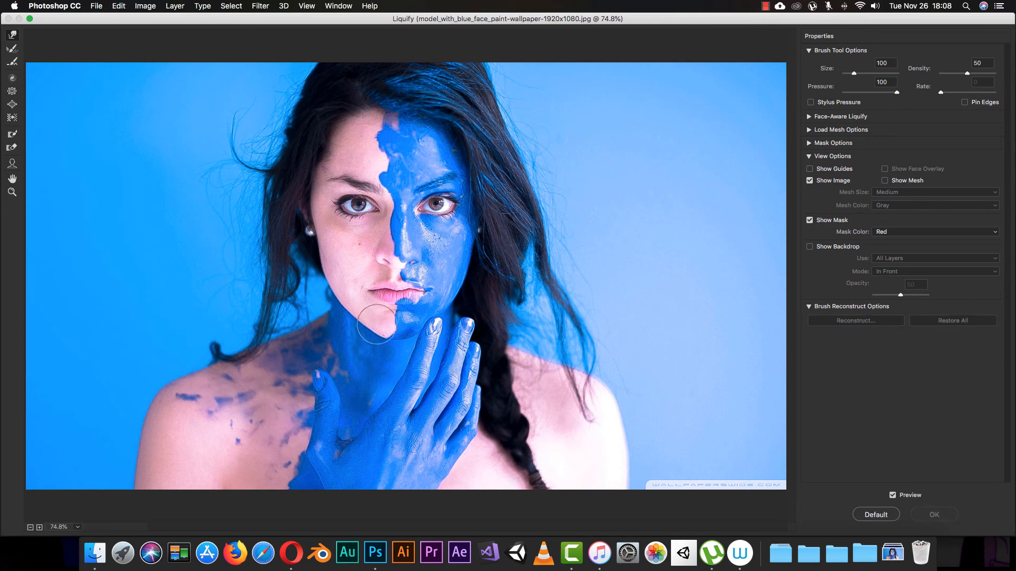
mouse_move(431, 332)
mouse_down()
mouse_move(439, 299)
mouse_move(421, 339)
mouse_up()
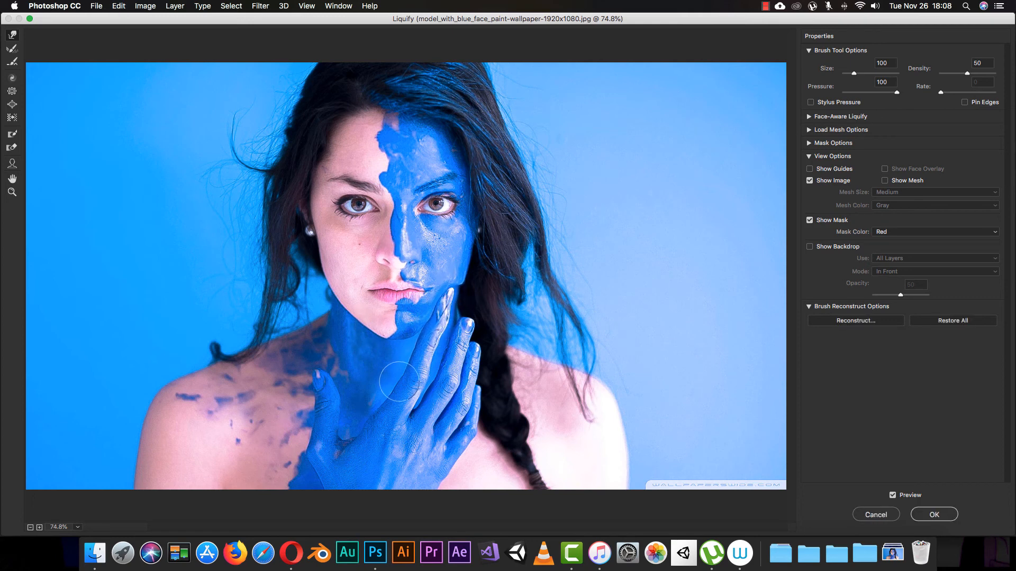
key(super+z)
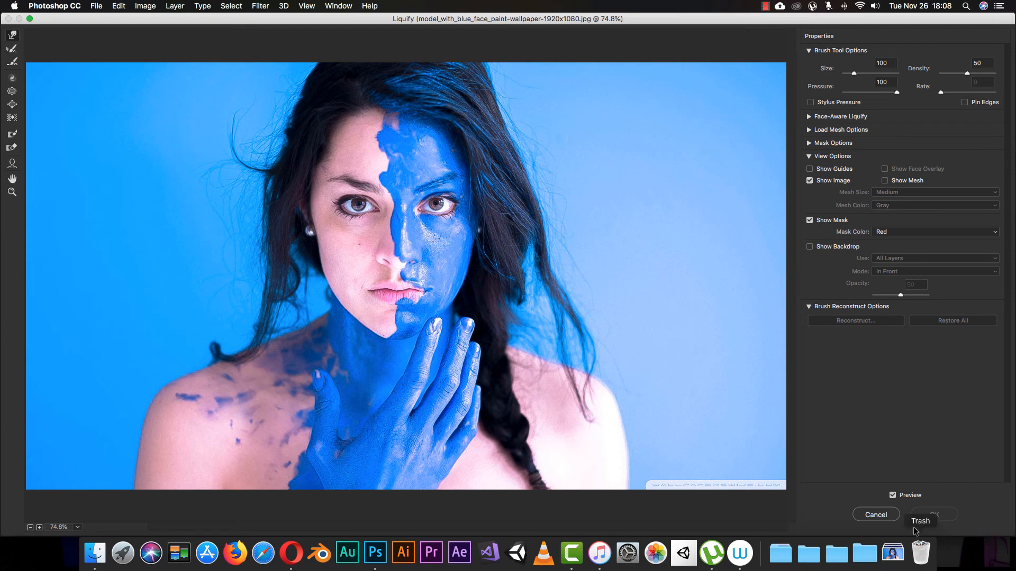
click(889, 517)
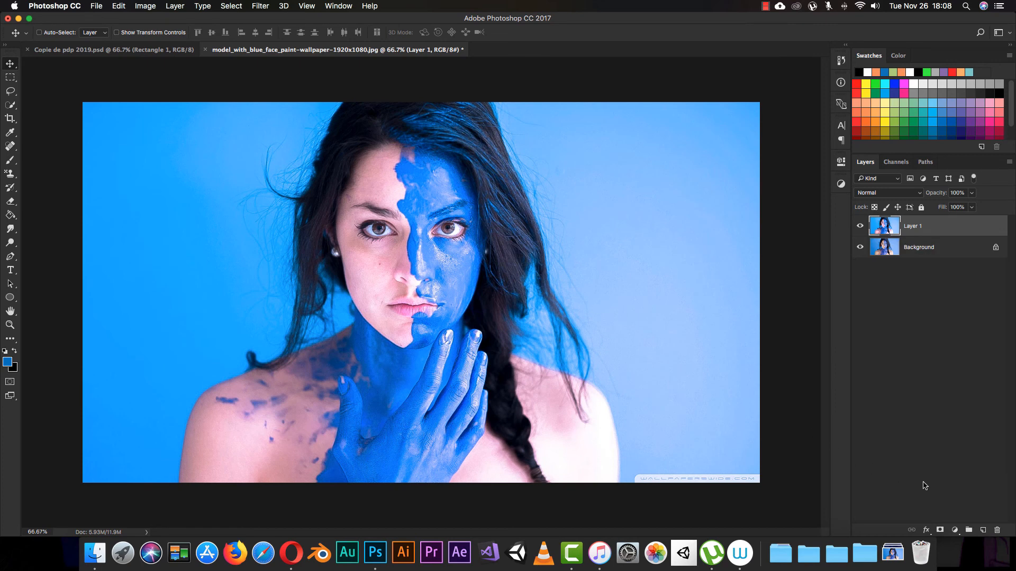
click(841, 184)
click(841, 184)
click(955, 529)
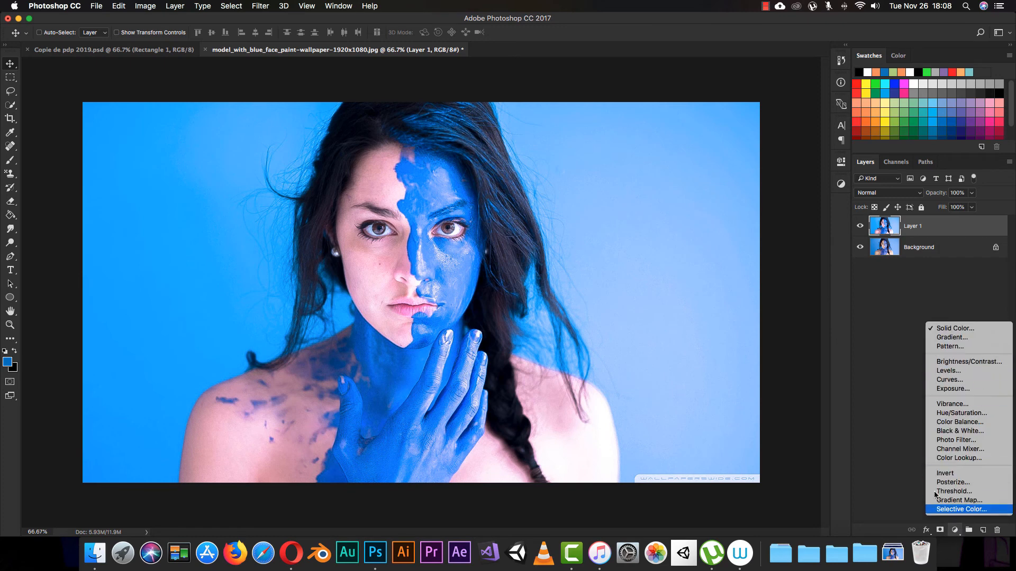
key(Escape)
Add a Levels adjustment layer above Layer 1 with input black 22, midtones 1.27 and white 240.
click(841, 184)
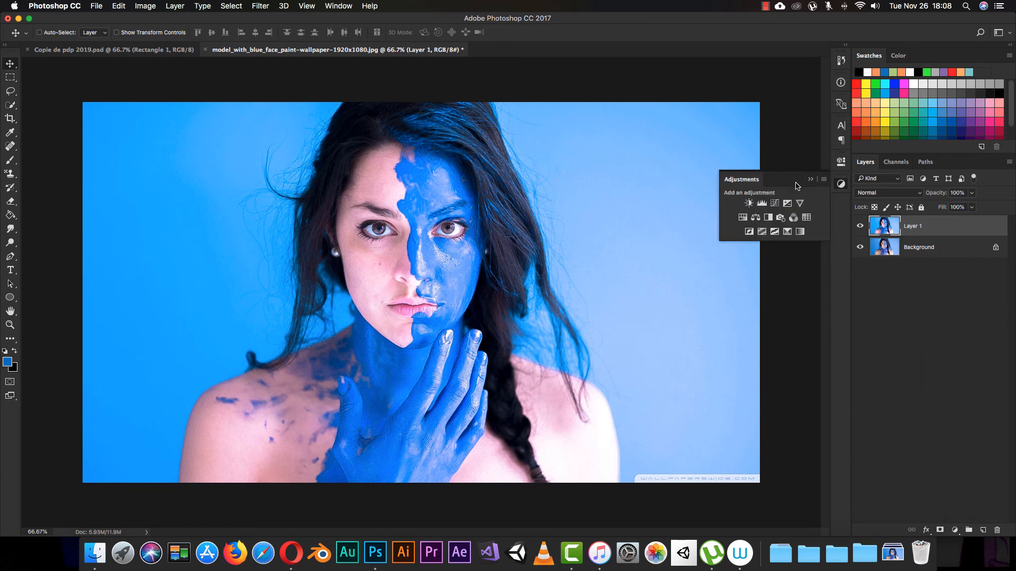
click(762, 203)
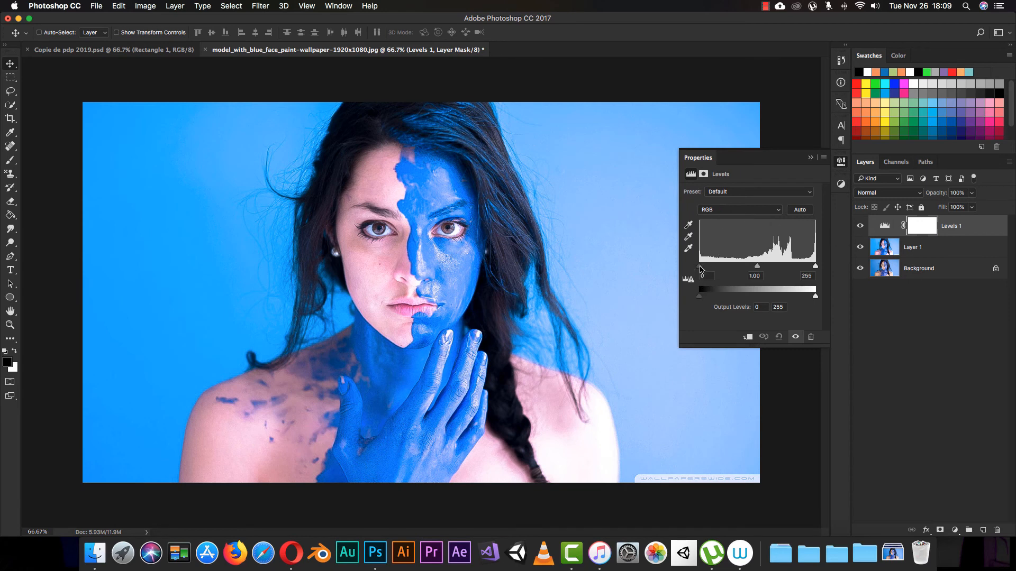
drag(699, 266, 751, 268)
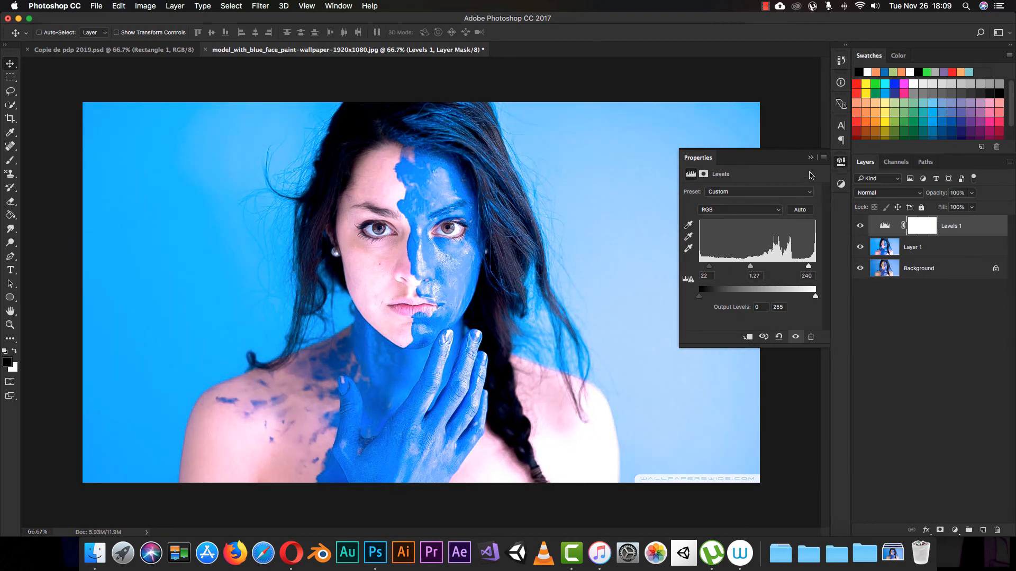
Add a Curves adjustment layer above Levels 1 and pull the midpoint of the Red channel curve below the diagonal.
click(810, 157)
click(841, 183)
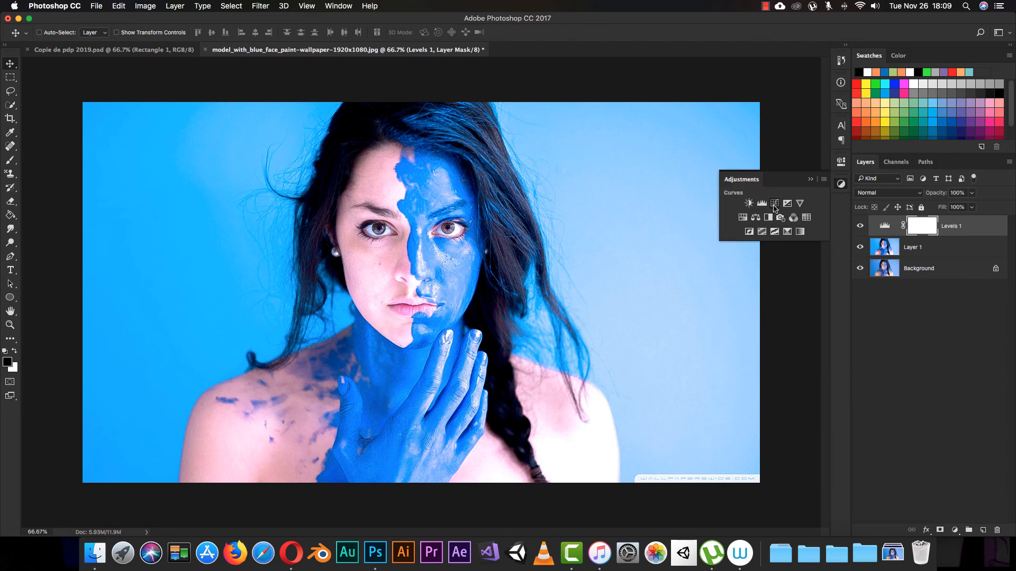
click(774, 204)
click(743, 204)
click(741, 213)
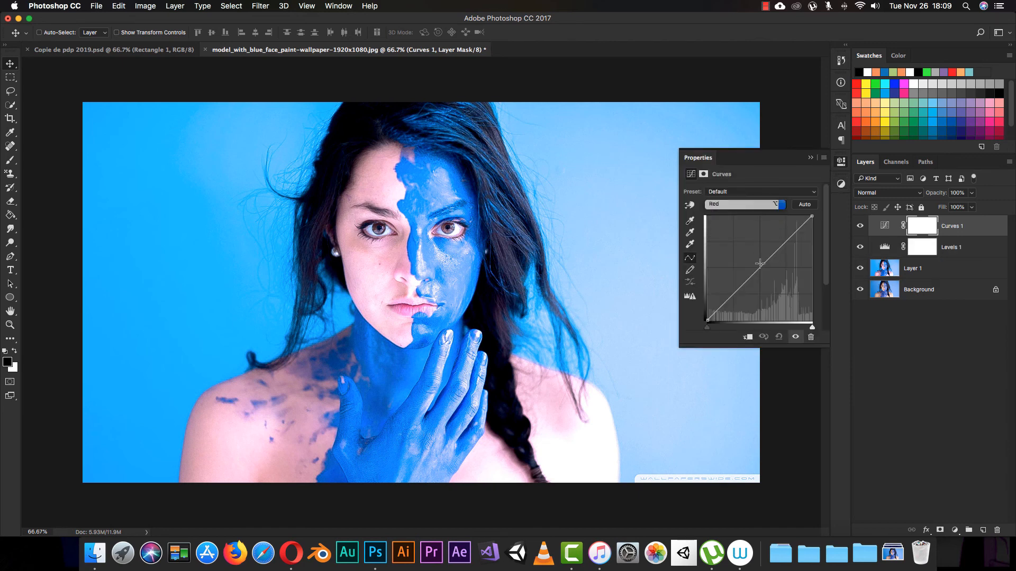
drag(759, 263, 770, 275)
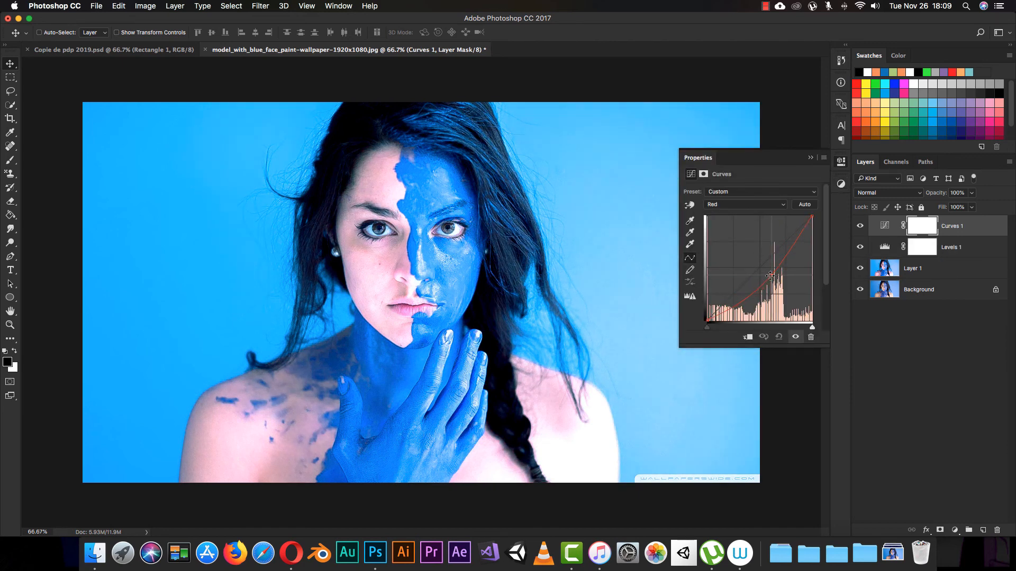
click(810, 158)
Try a Vibrance adjustment layer above Curves 1 that slightly reduces the portrait's color intensity.
click(841, 184)
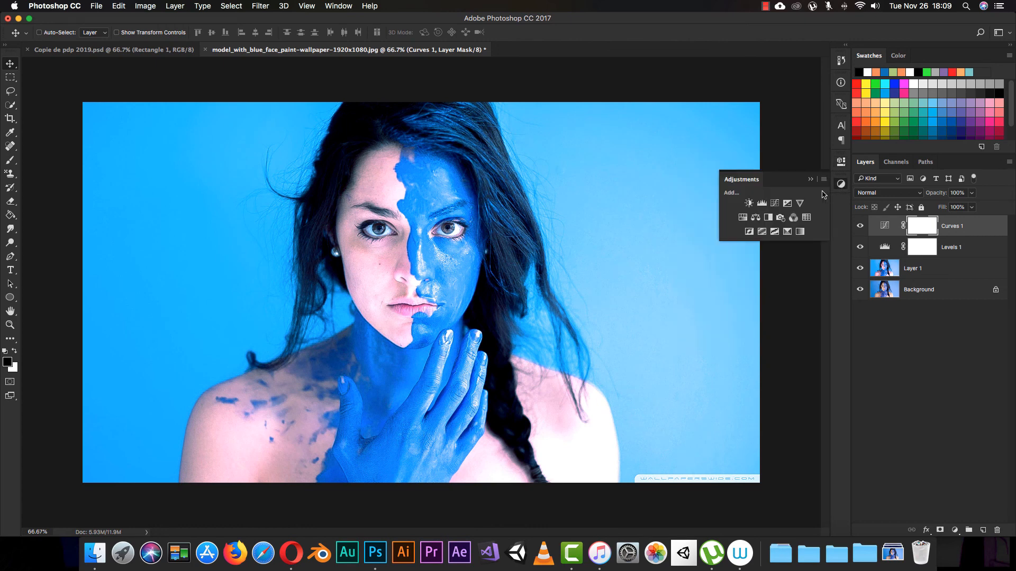
click(799, 204)
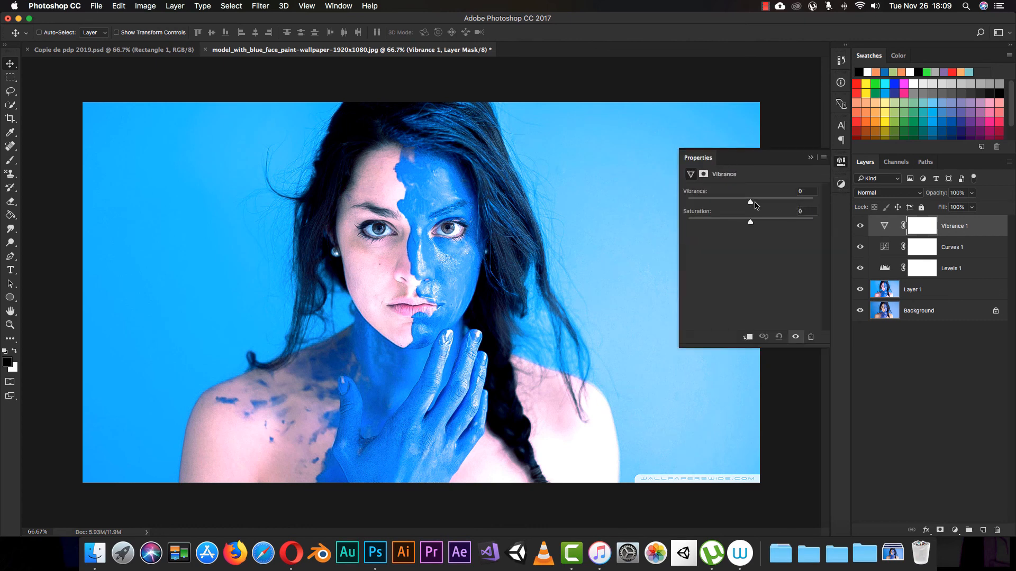
drag(751, 202, 743, 226)
click(810, 157)
Try an Exposure adjustment layer with Exposure +1.96, and delete it together with the Vibrance adjustment layer.
click(840, 185)
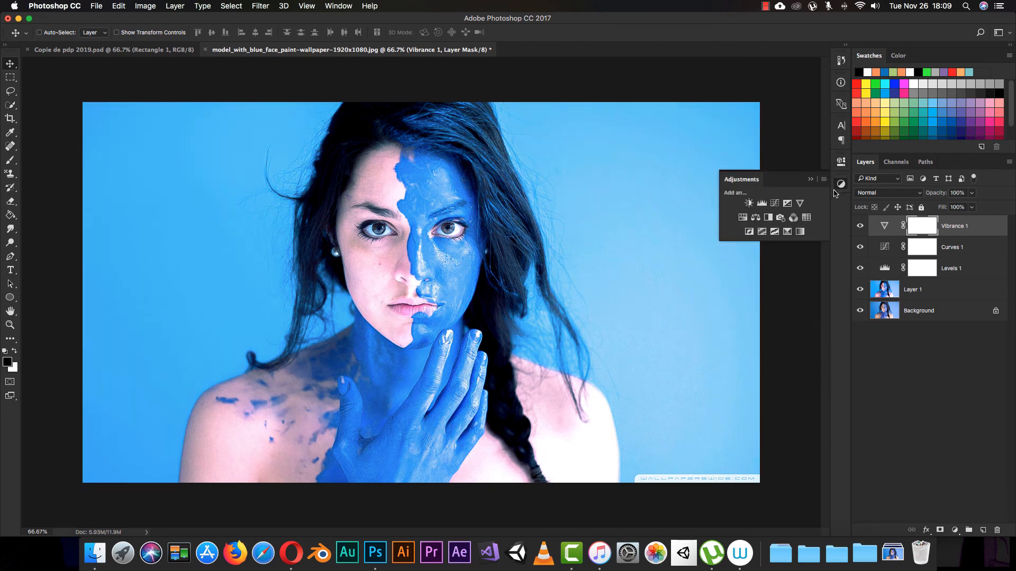
click(787, 203)
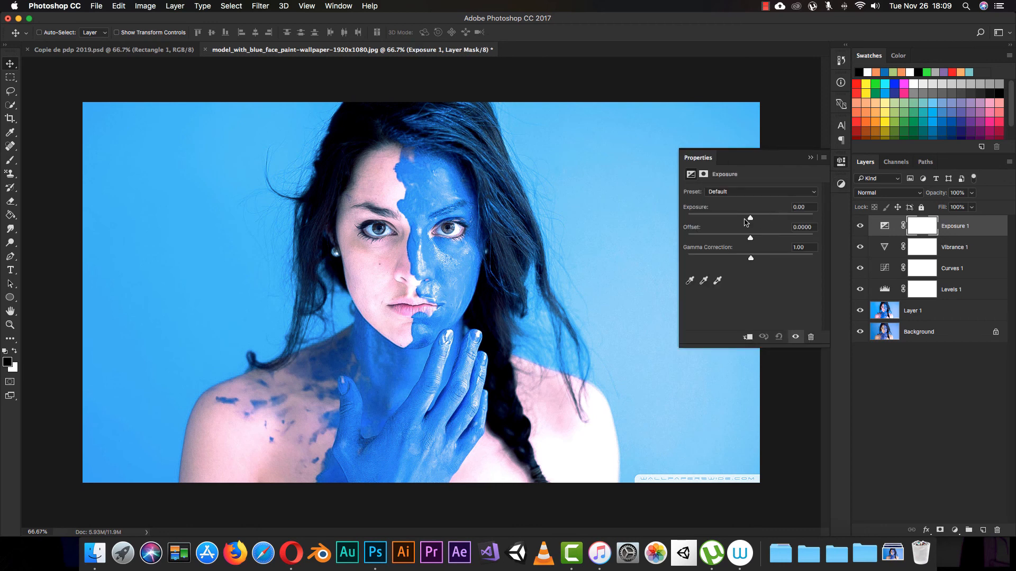
drag(750, 218, 776, 219)
drag(734, 218, 768, 218)
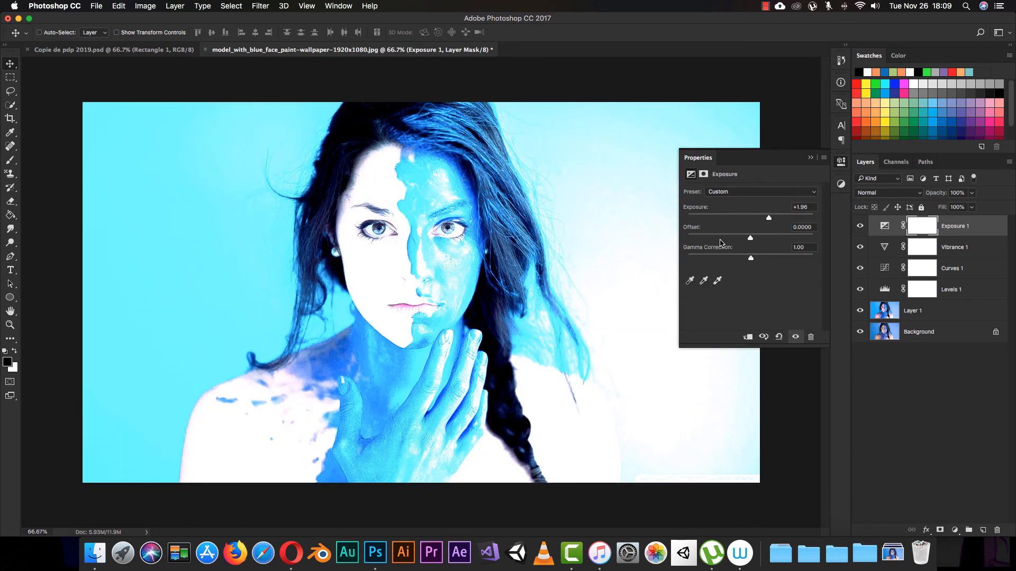
click(813, 159)
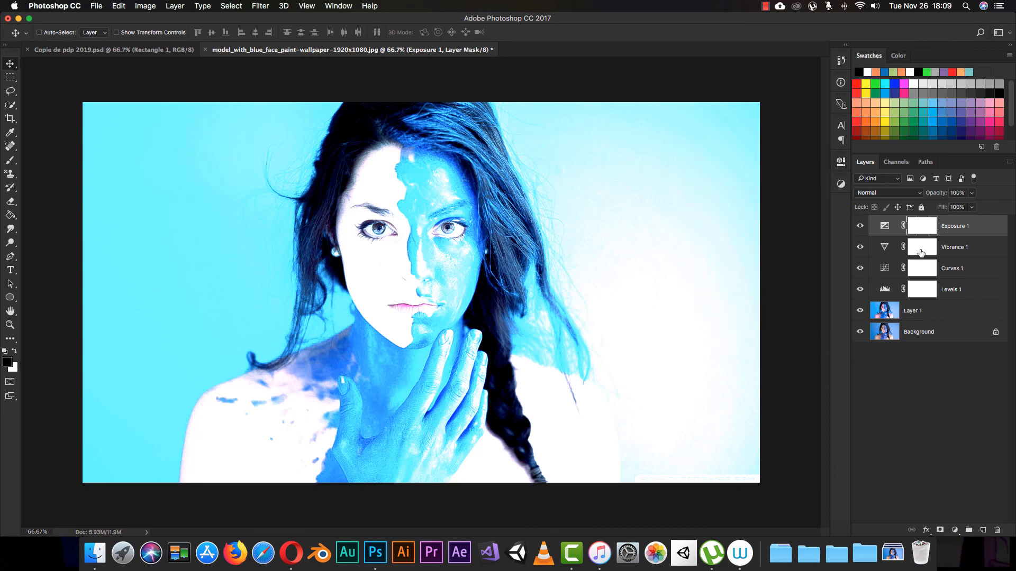
key(BackSpace)
key(BackSpace)
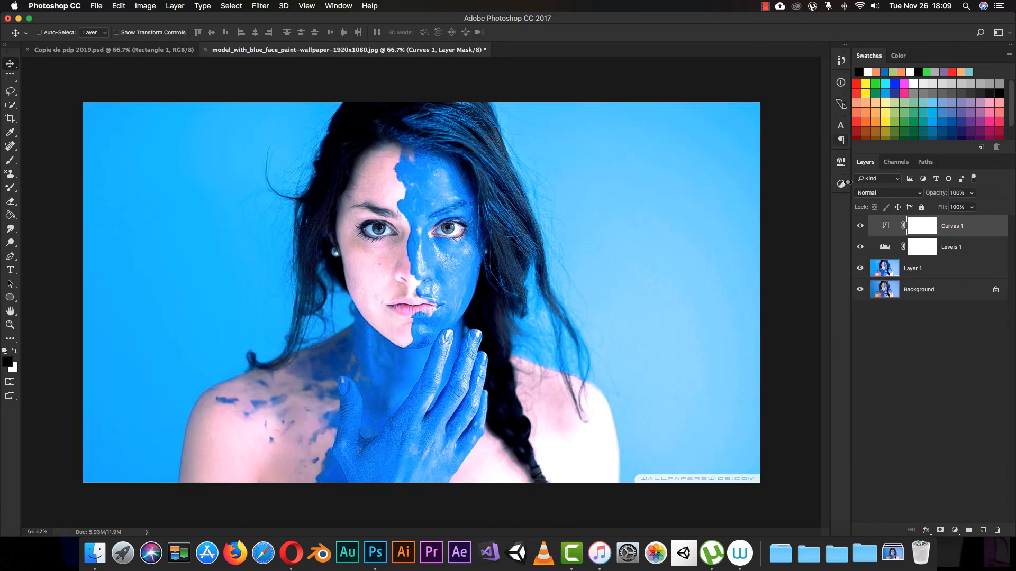
Compare the effect of the Curves 1 and Levels 1 adjustments by toggling each layer's visibility, leaving both visible.
click(860, 228)
click(862, 234)
click(861, 244)
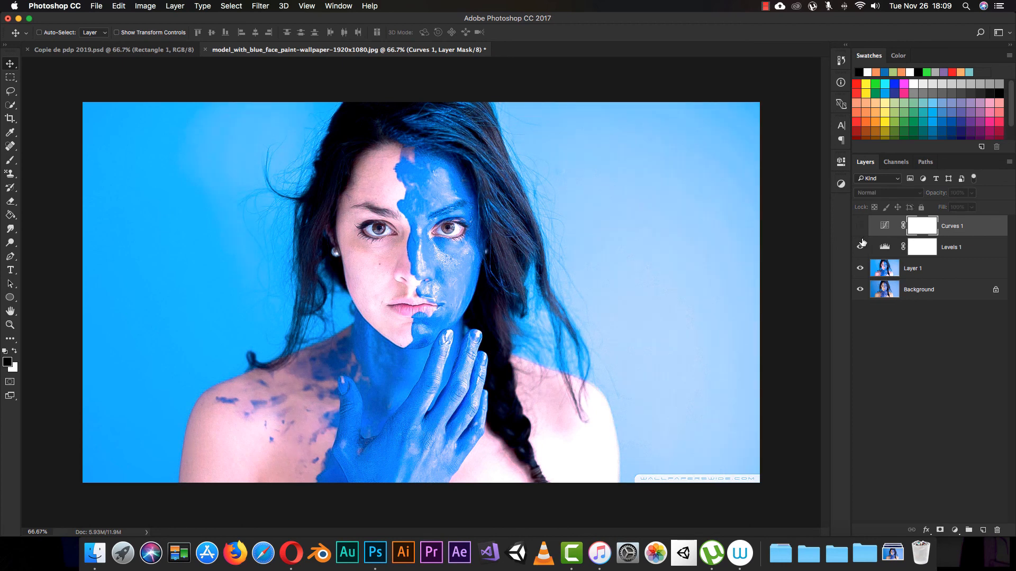
click(861, 245)
click(861, 248)
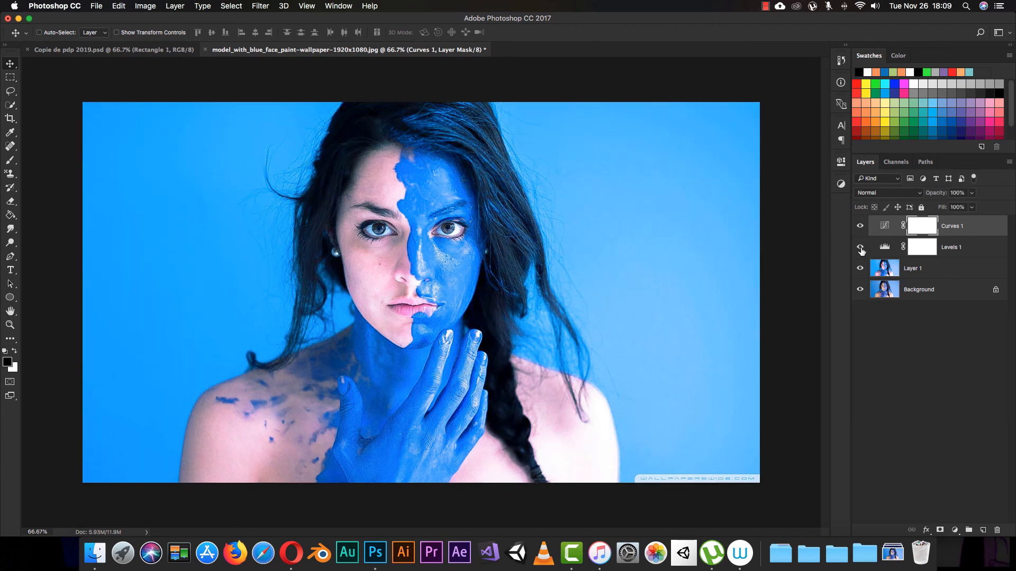
click(862, 248)
click(861, 247)
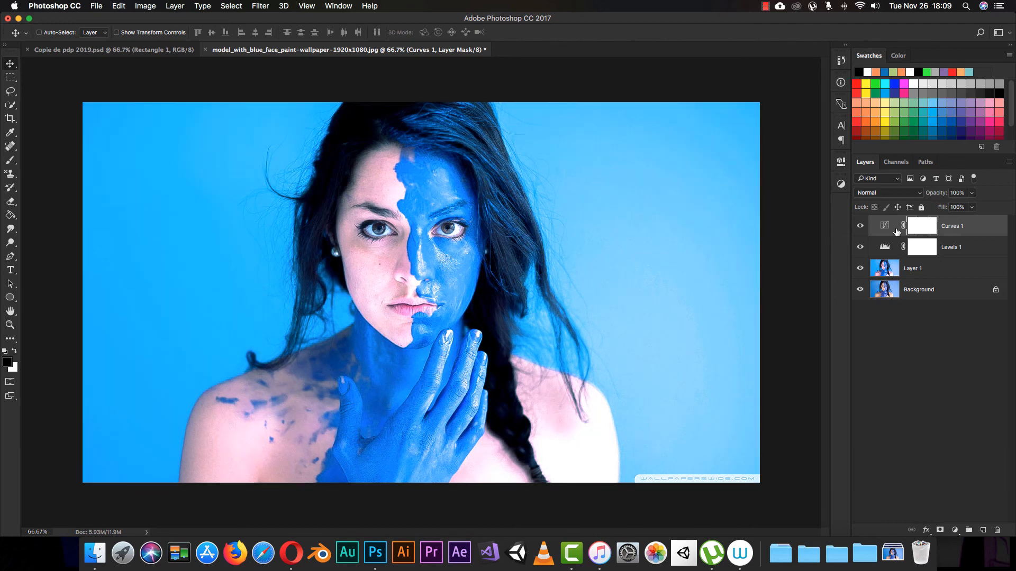
Delete the Levels 1 adjustment layer.
click(896, 245)
key(BackSpace)
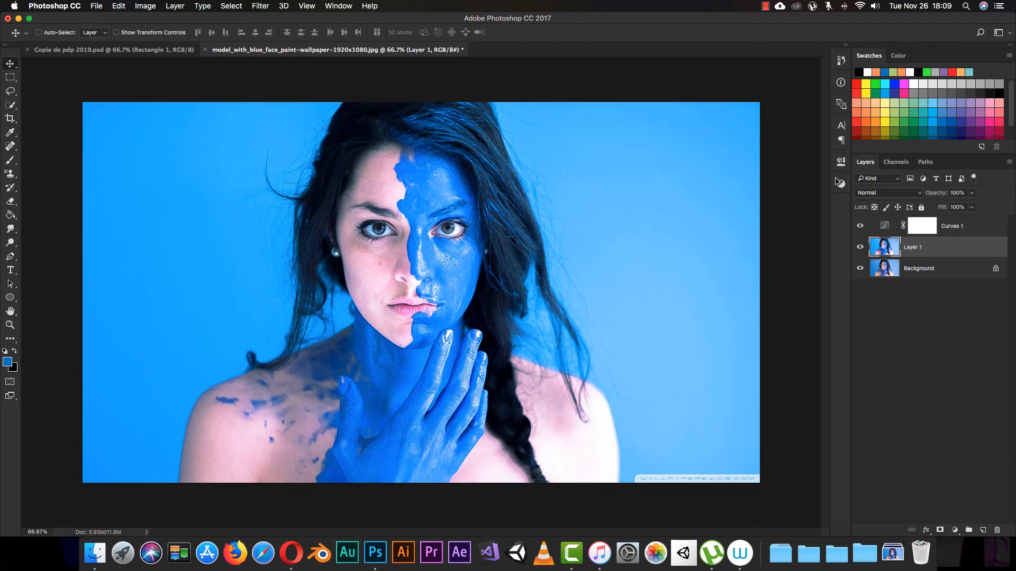
Compare the portrait with and without Curves 1 and Layer 1 by toggling their visibility, leaving both visible.
click(860, 226)
click(860, 226)
click(860, 226)
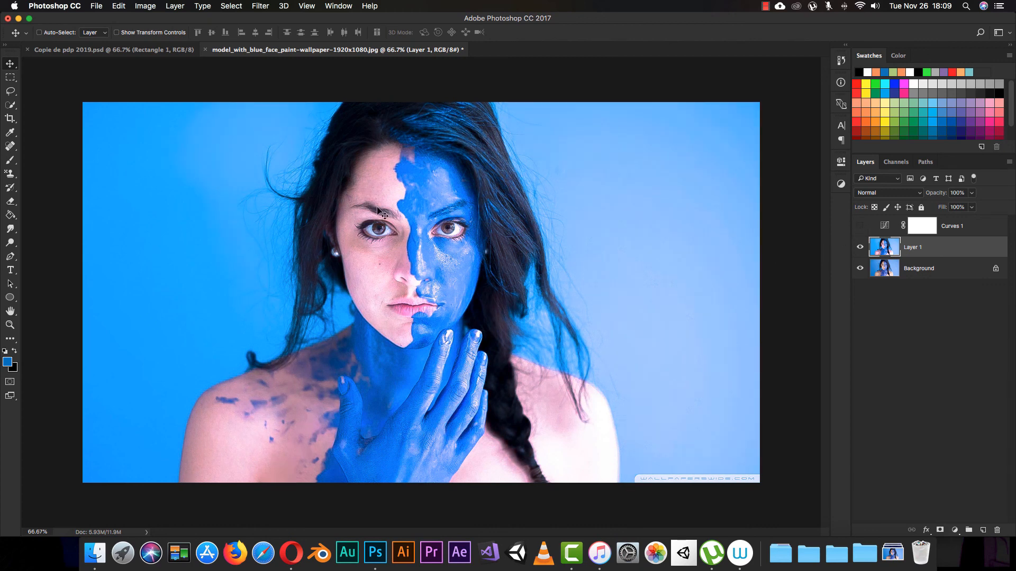
click(861, 227)
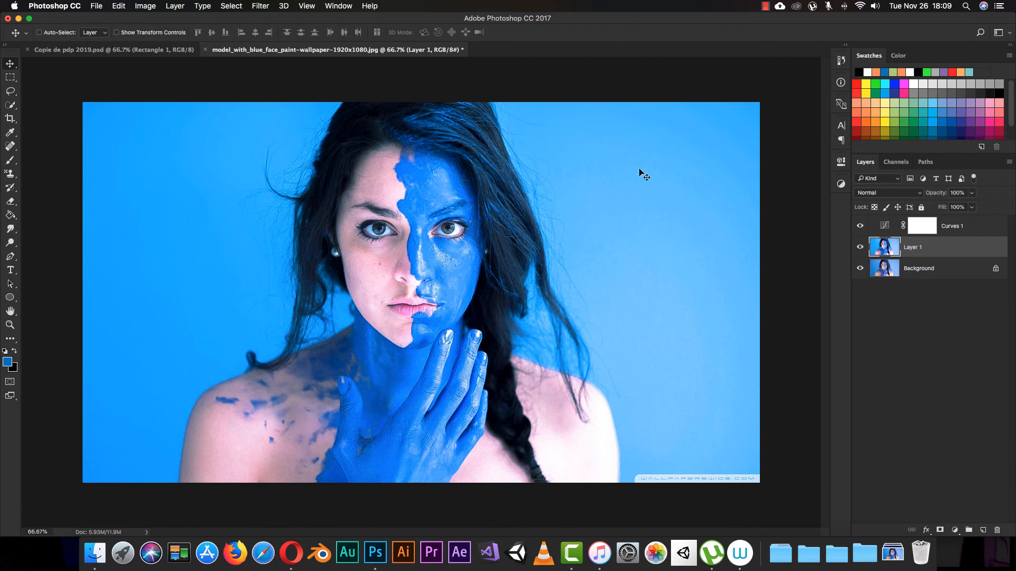
click(862, 247)
click(861, 248)
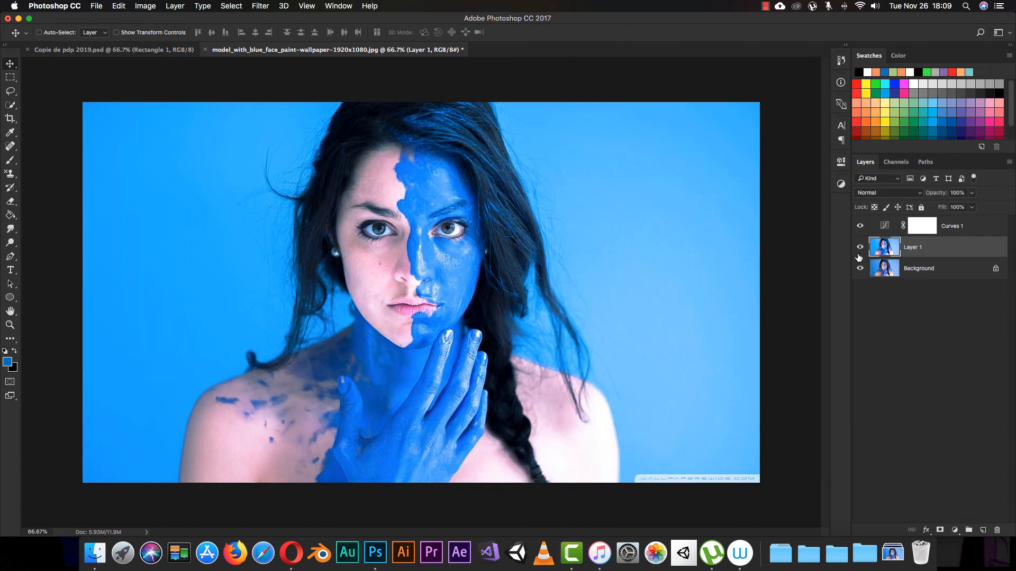